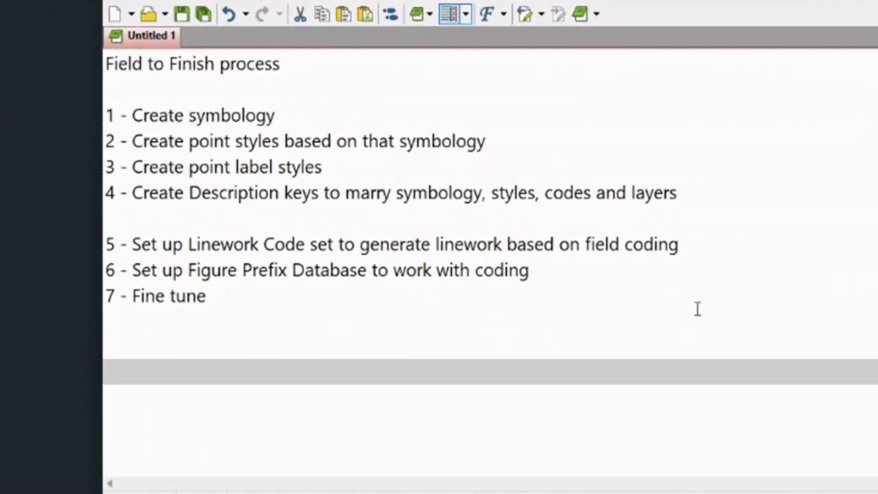
- Review the point-style instructions and shift the symbol drawing slightly left
click(771, 129)
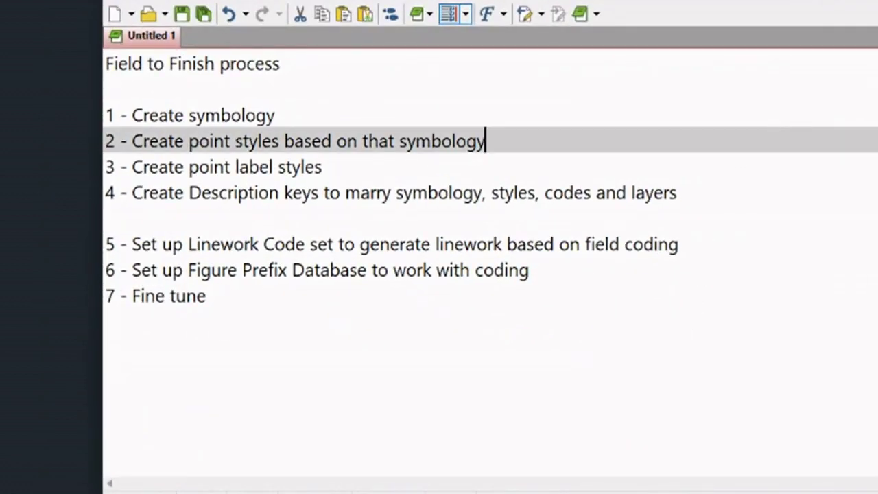
click(167, 317)
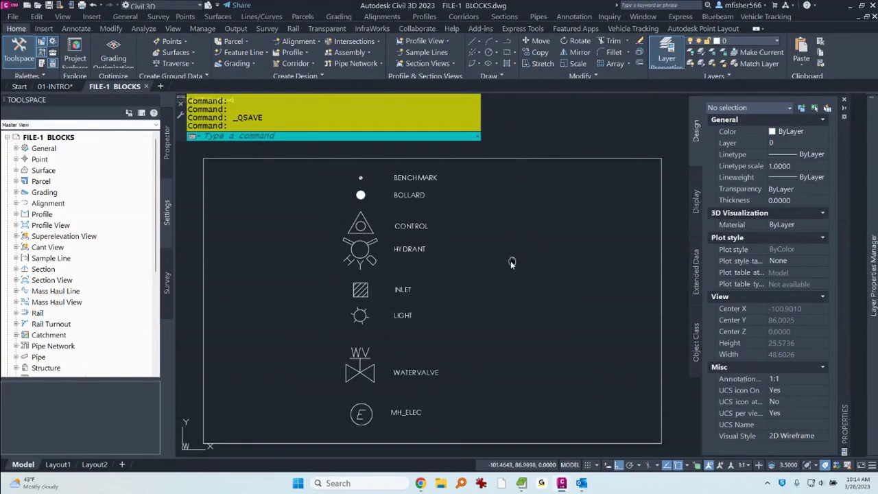
middle_drag(510, 261, 498, 257)
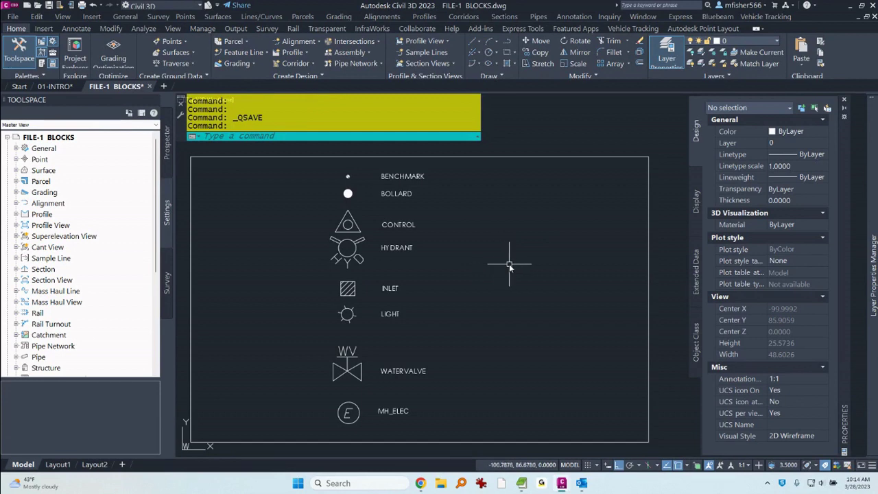
- Open DesignCenter with Ctrl+2 and list the blocks defined in FILE-1 BLOCKS.dwg
key(ctrl+2)
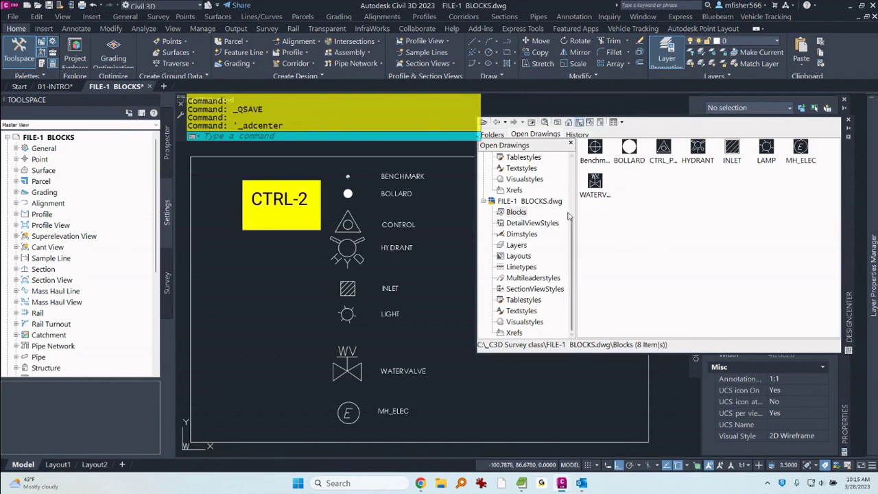
click(518, 214)
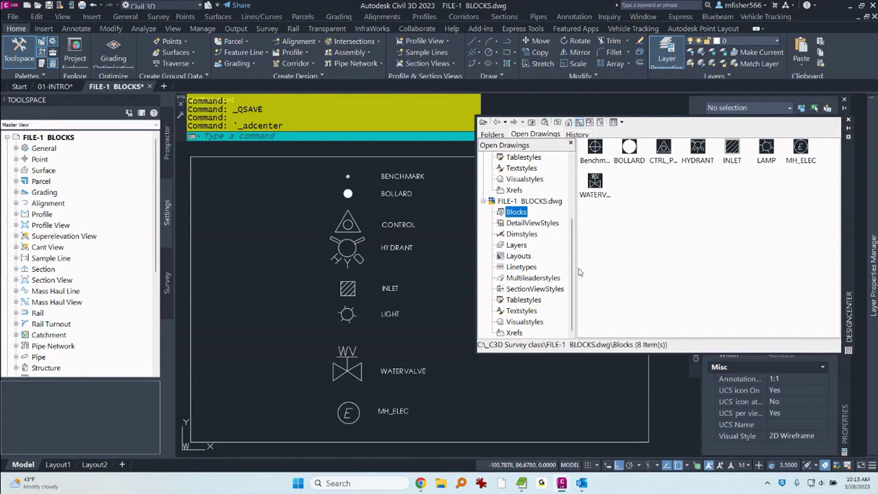
click(454, 275)
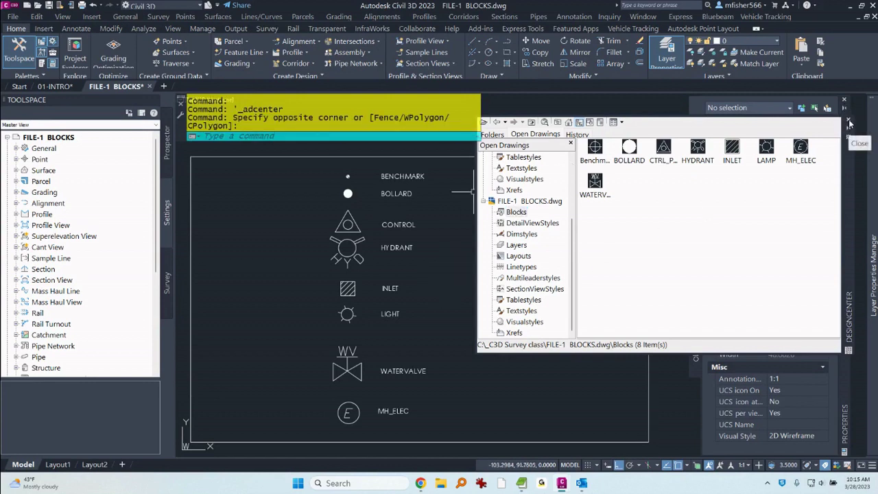
- Close DesignCenter and confirm the BENCHMARK and HYDRANT symbols are block references
click(849, 123)
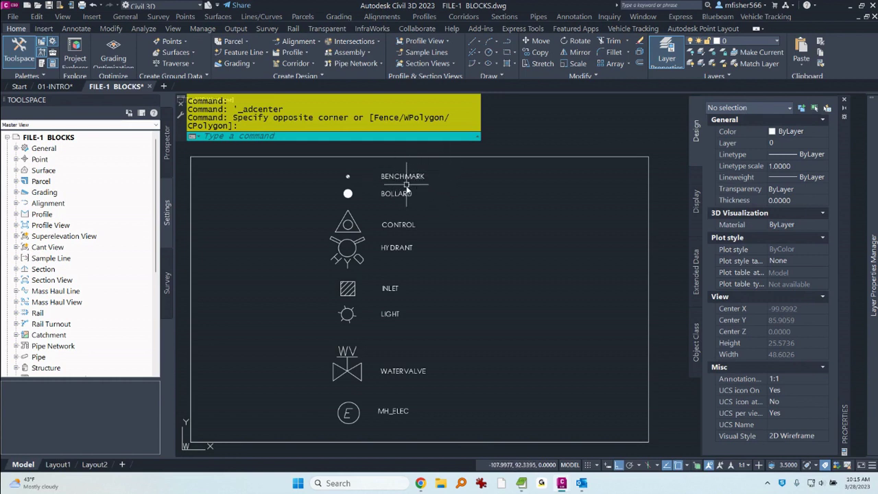
click(348, 176)
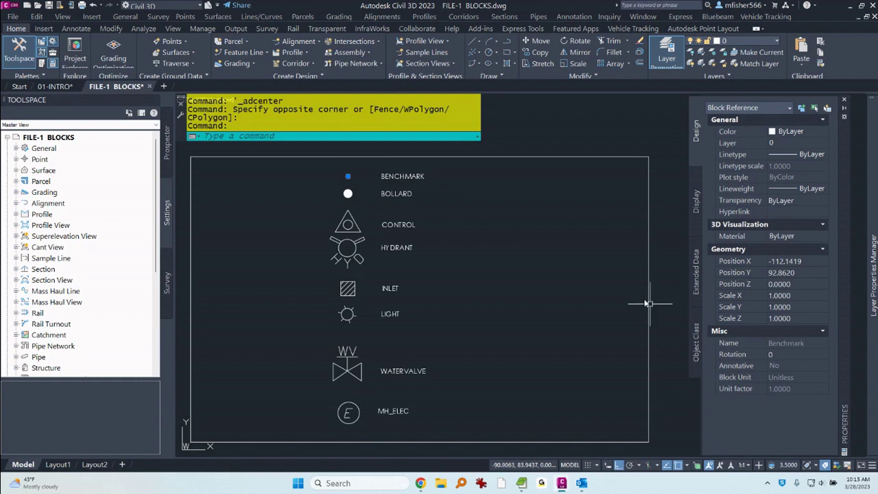
key(Escape)
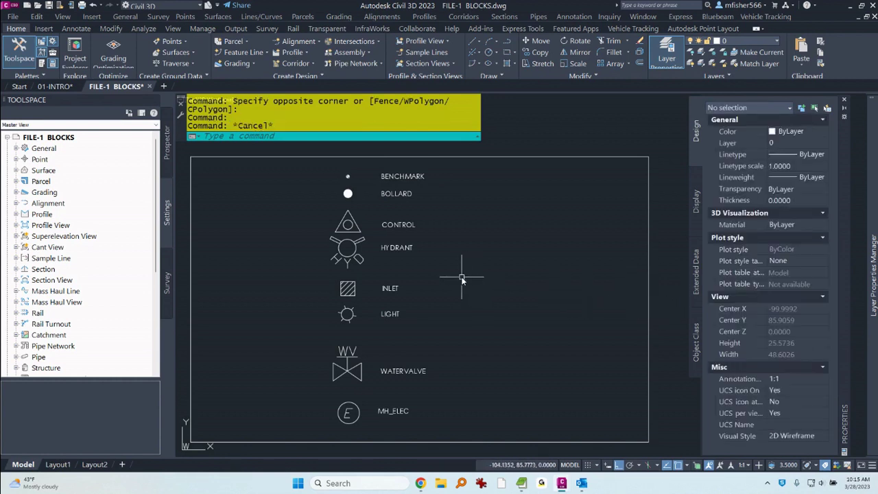
click(353, 252)
key(Escape)
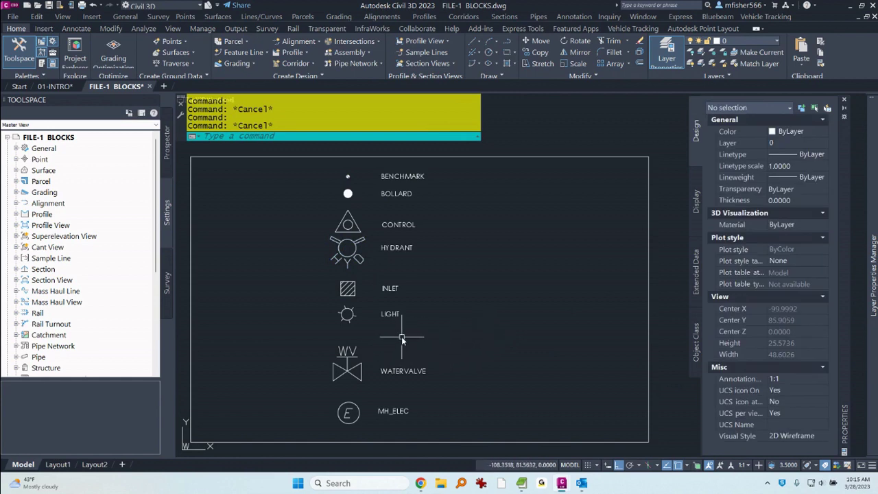
- Expand Point > Point Styles in Toolspace Settings to list BENCHMARK through Standard with details
click(16, 159)
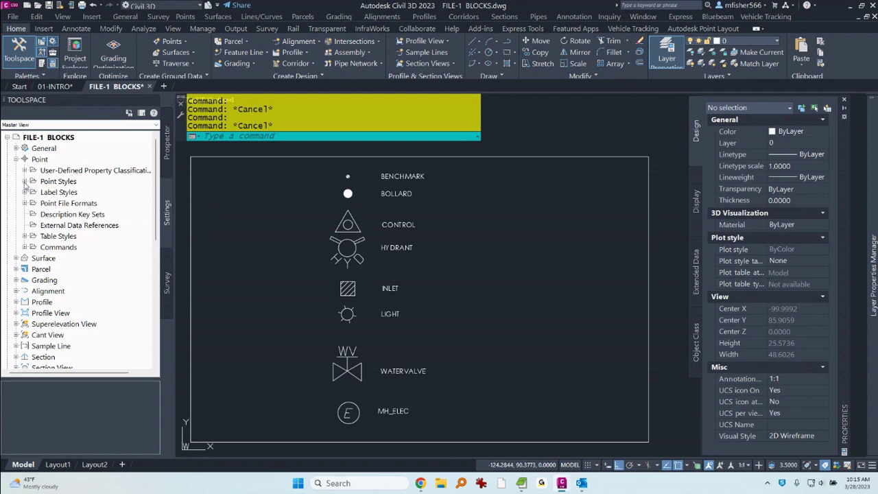
click(25, 181)
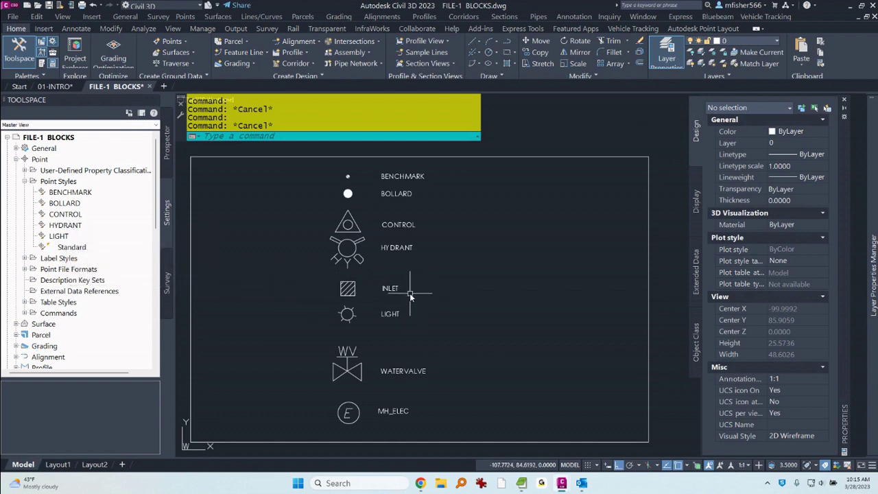
click(65, 182)
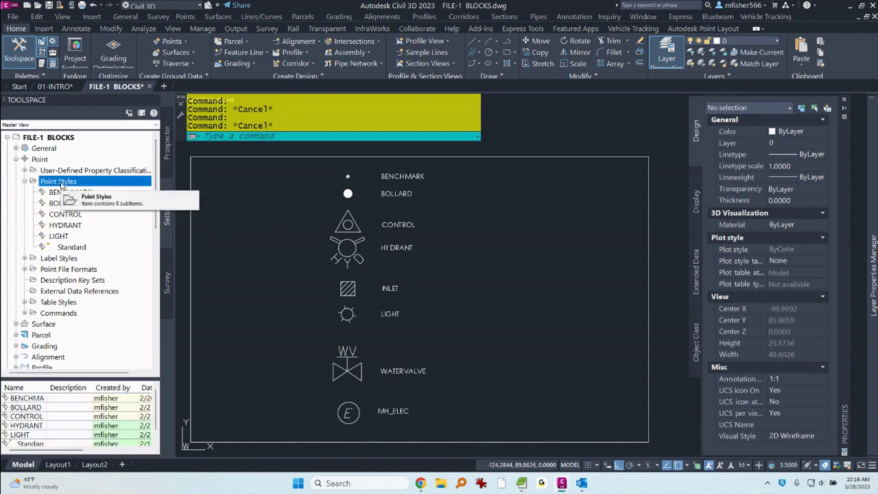
- Start a new point style under Point Styles and name it INLET
right_click(61, 183)
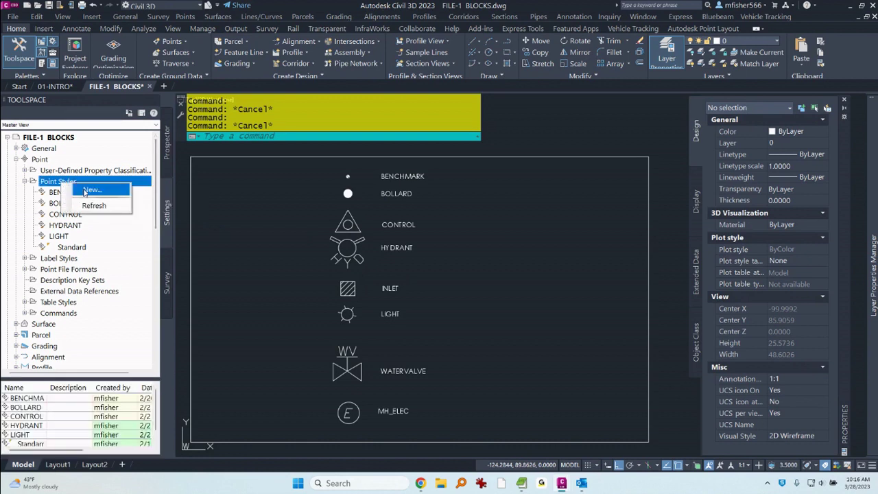
click(89, 190)
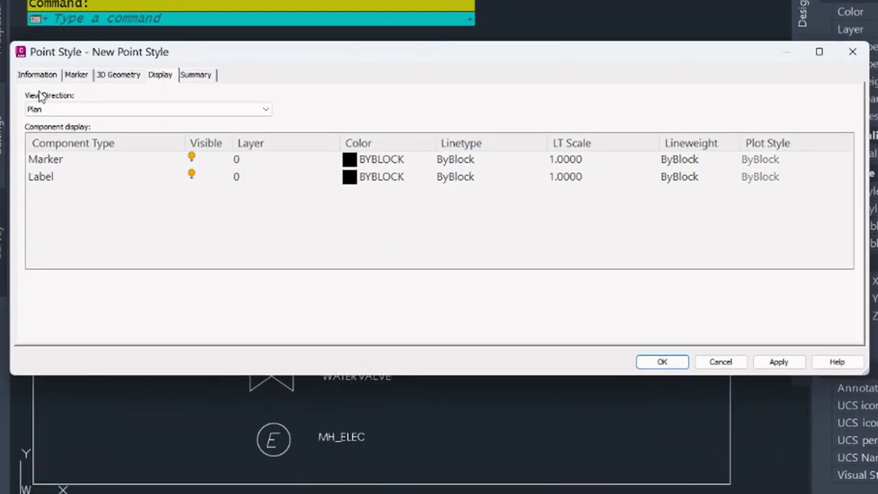
click(34, 76)
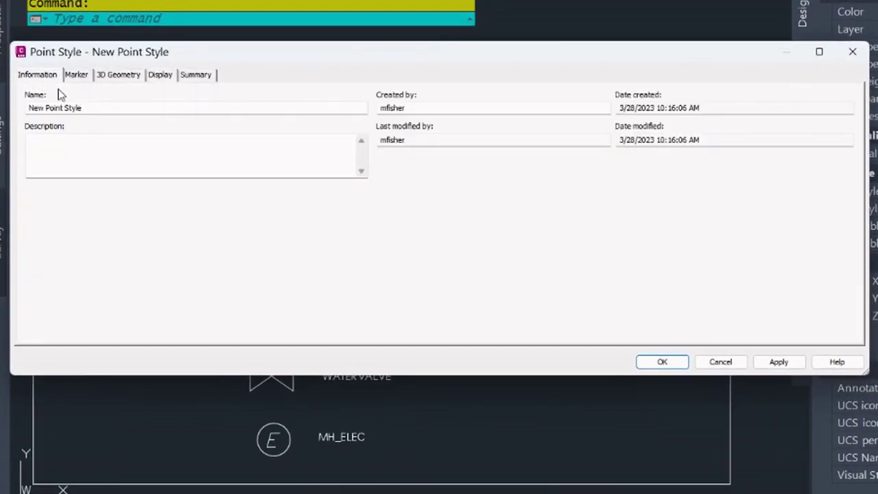
drag(83, 108, 26, 111)
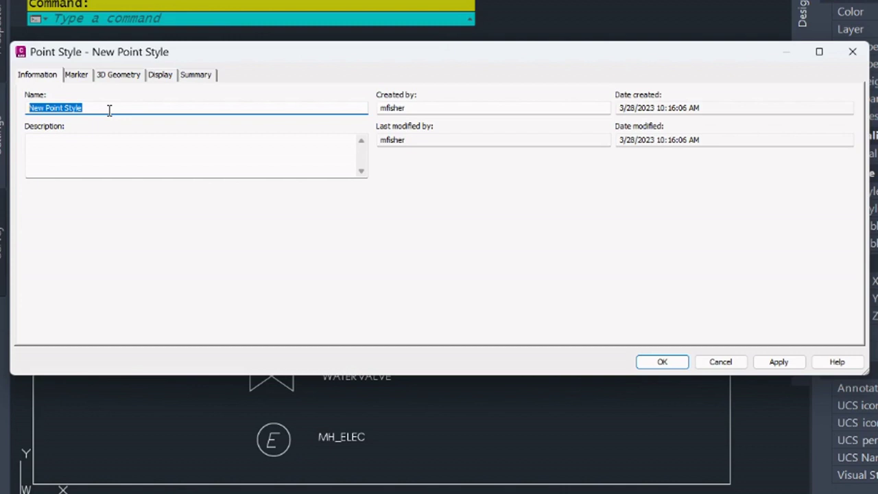
text(INLET)
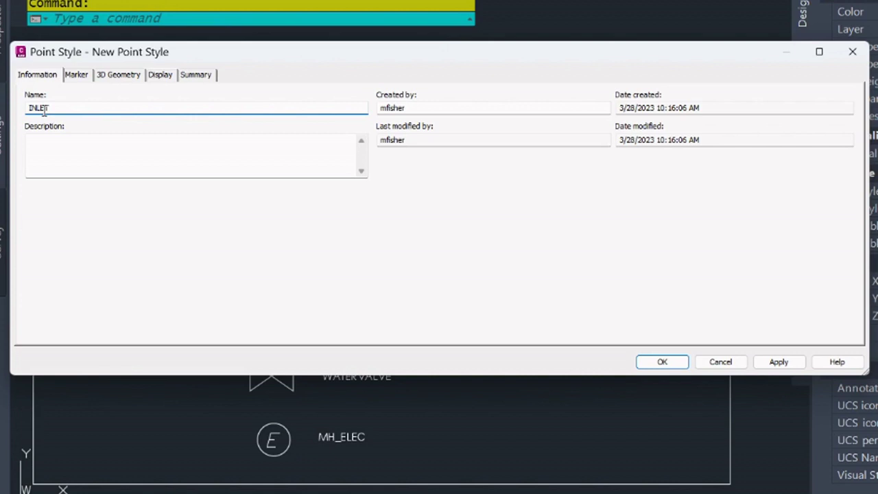
click(76, 75)
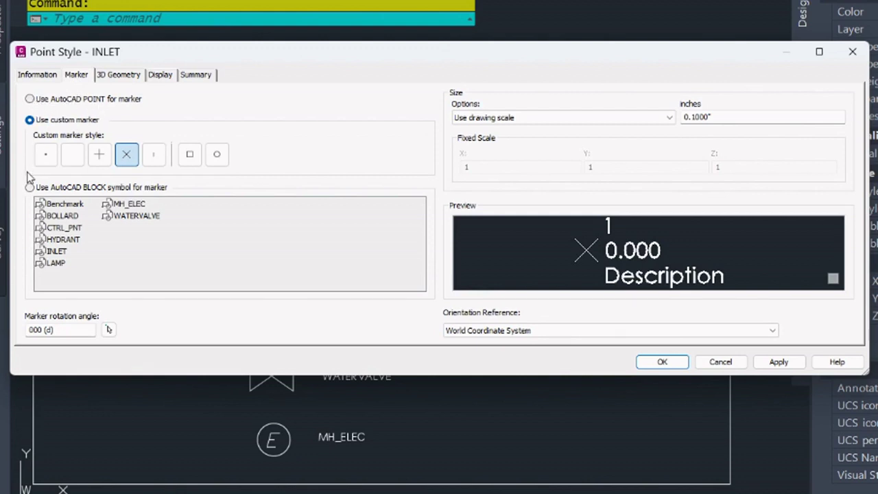
- Make INLET's custom marker a plain plus sign with no square or circle
click(60, 101)
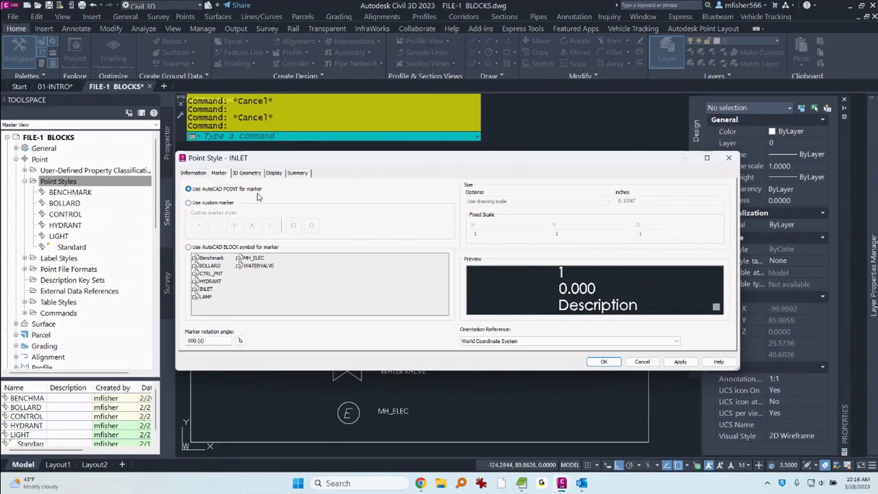
click(218, 203)
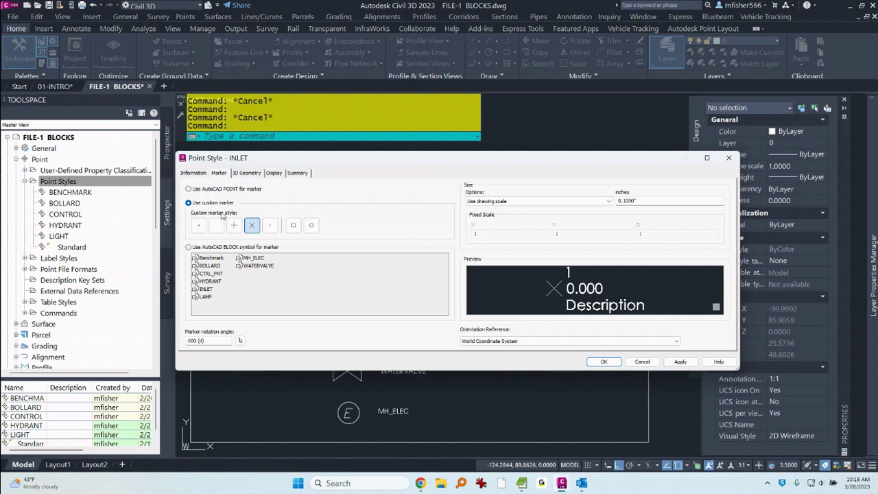
click(310, 225)
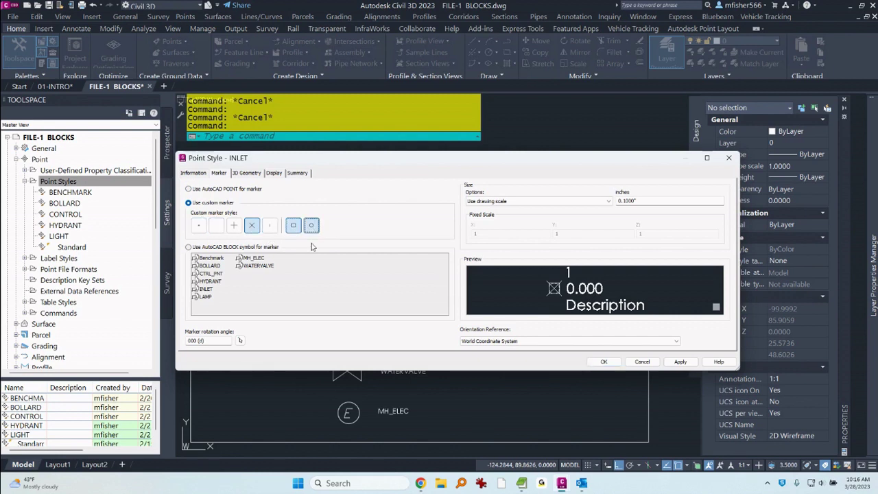
click(293, 226)
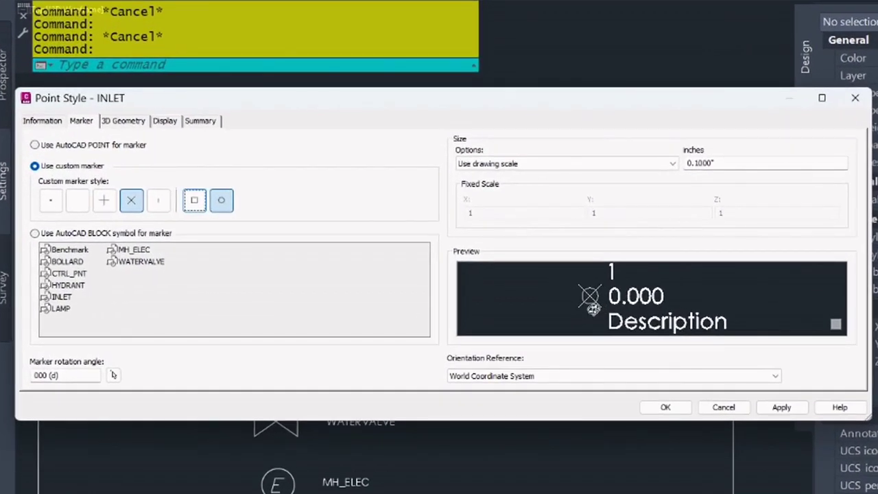
click(221, 205)
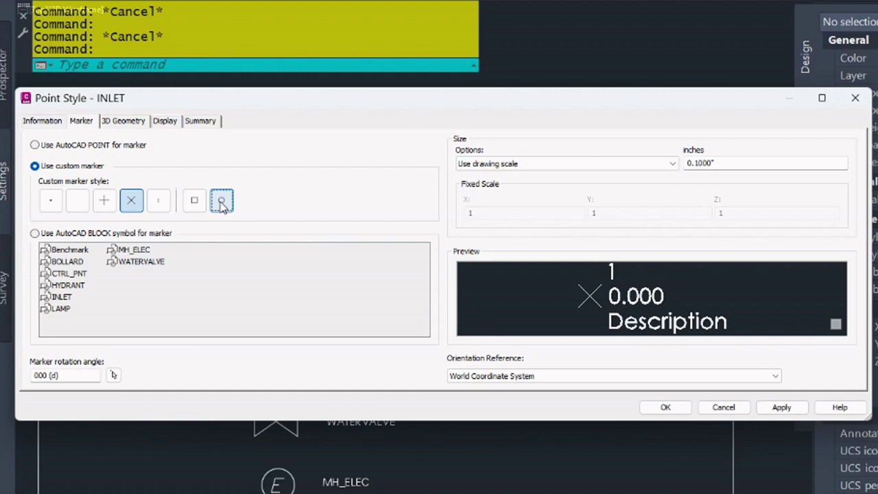
click(195, 205)
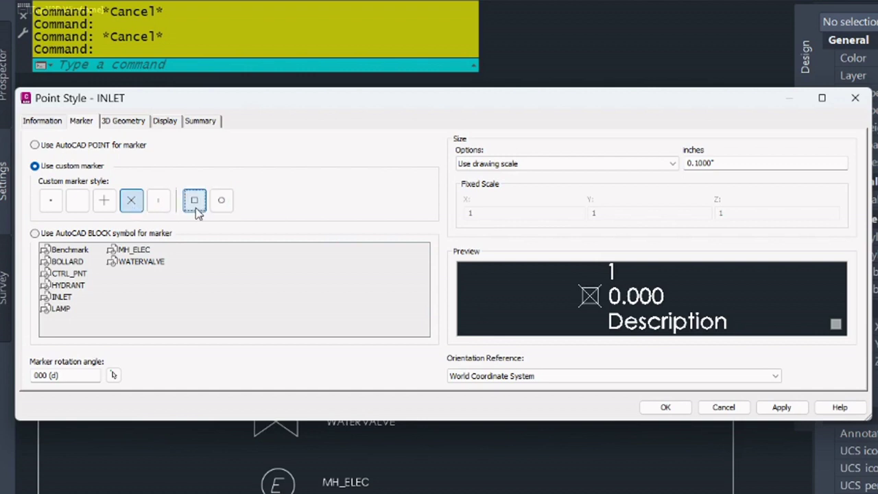
click(221, 203)
click(103, 205)
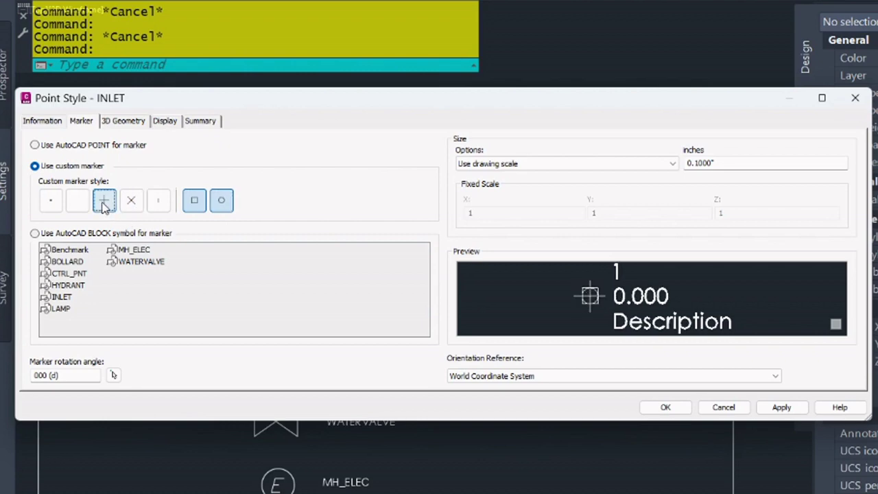
click(195, 200)
click(221, 201)
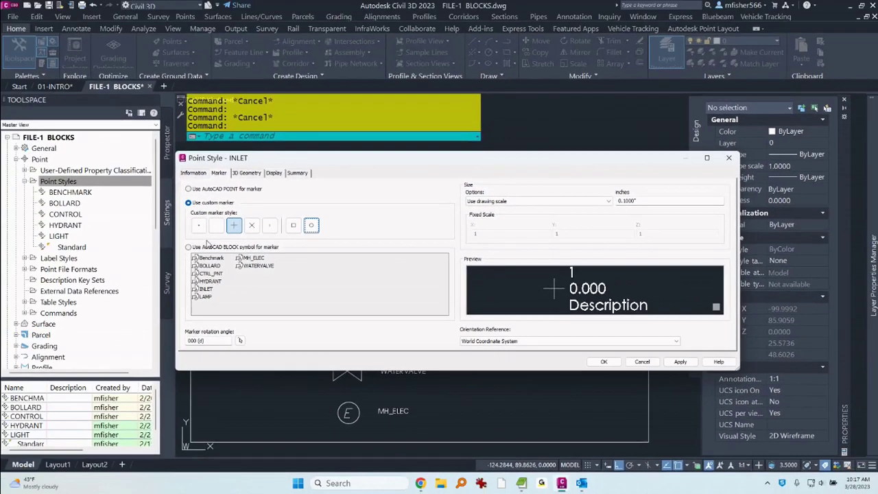
- Use the INLET block as the marker at 0.1000" drawing scale, oriented to View
click(85, 237)
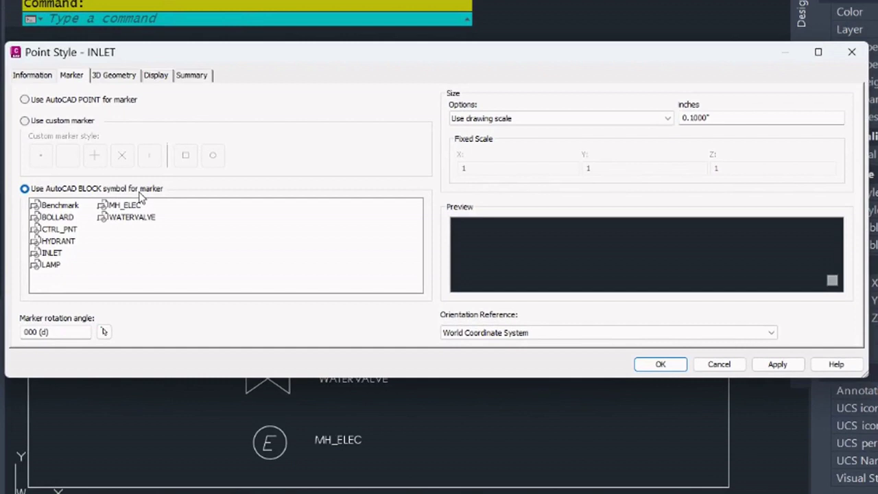
click(49, 254)
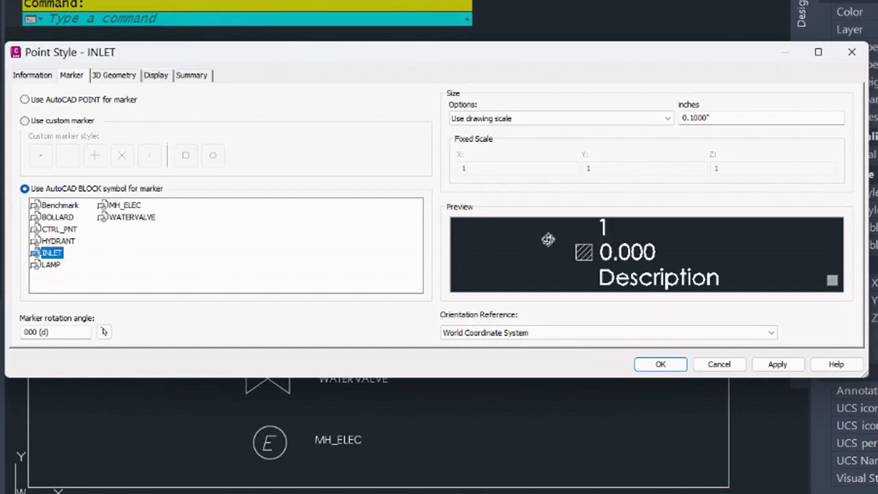
click(483, 120)
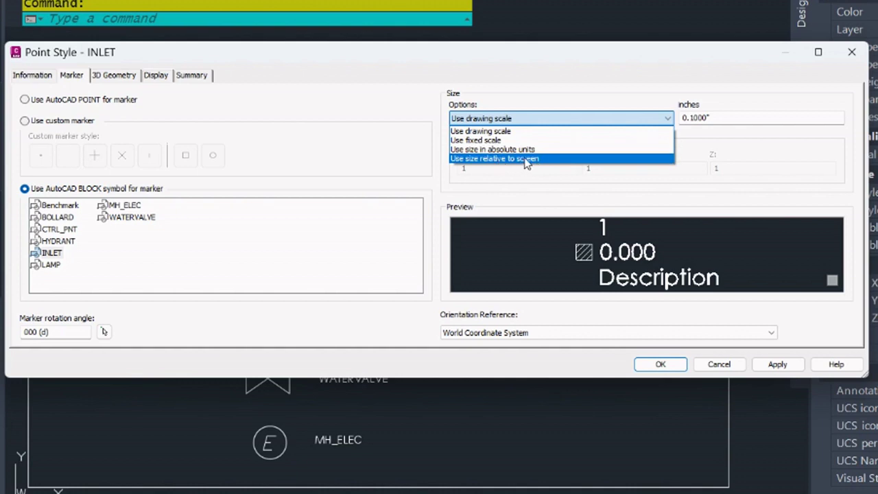
click(516, 130)
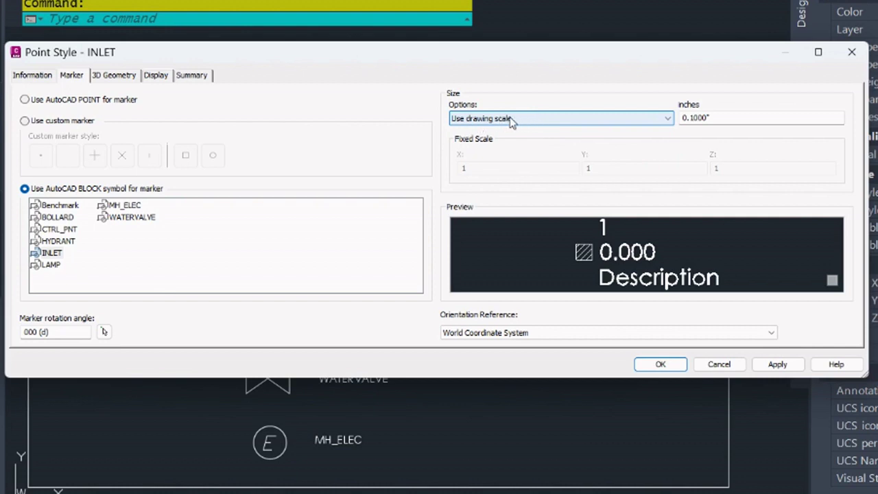
click(713, 118)
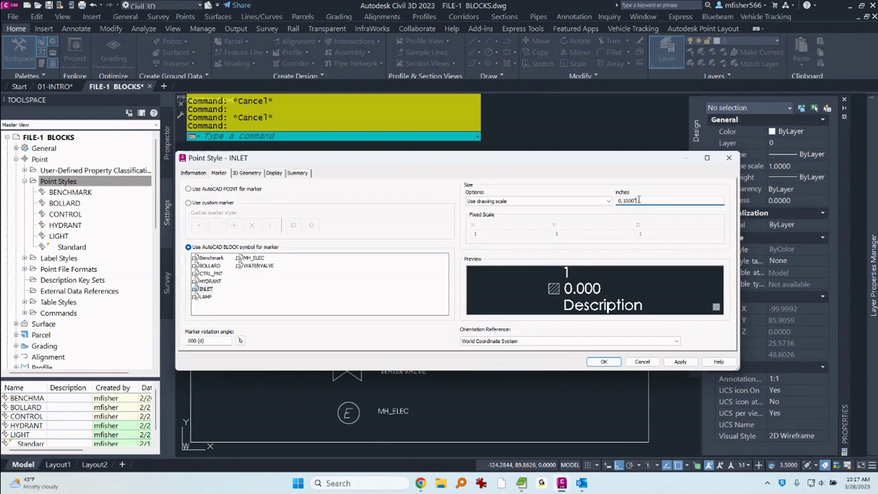
click(501, 341)
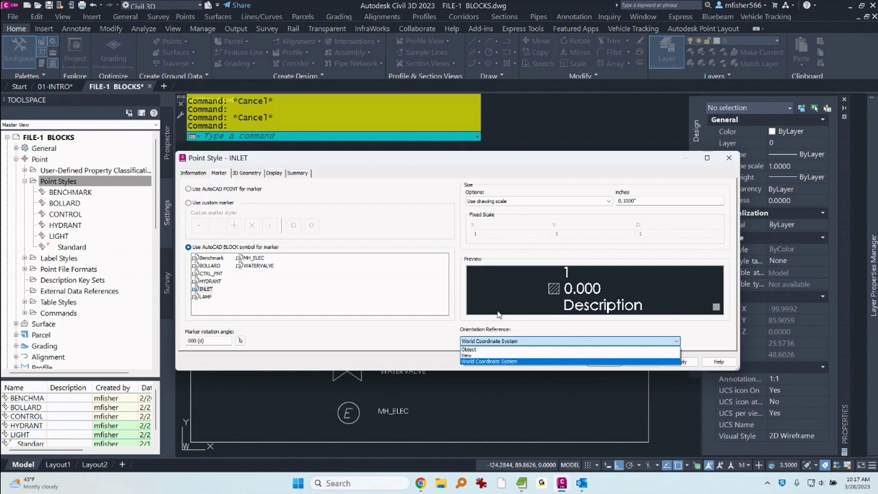
click(467, 354)
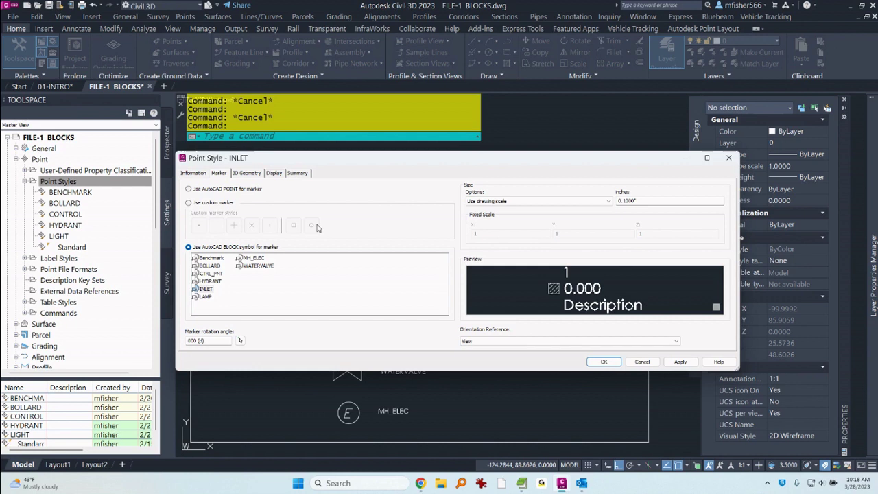
click(274, 173)
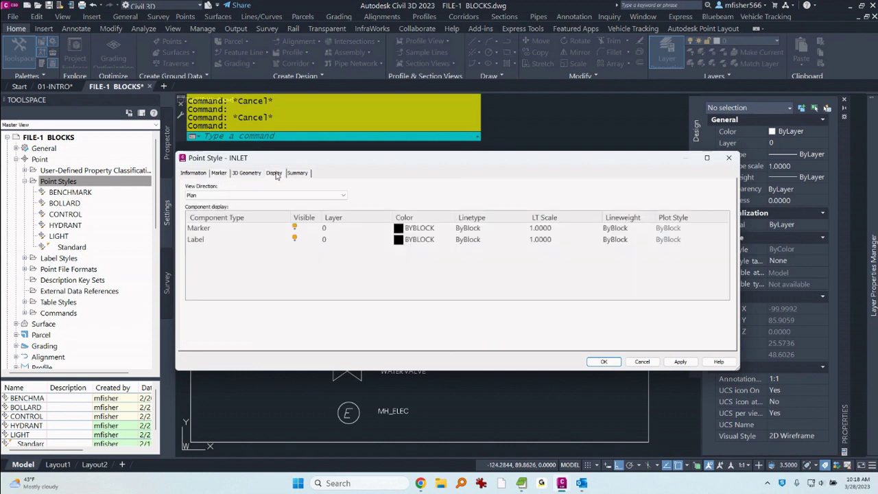
- Set the Marker component's colour, linetype and lineweight to ByLayer
click(200, 229)
click(420, 239)
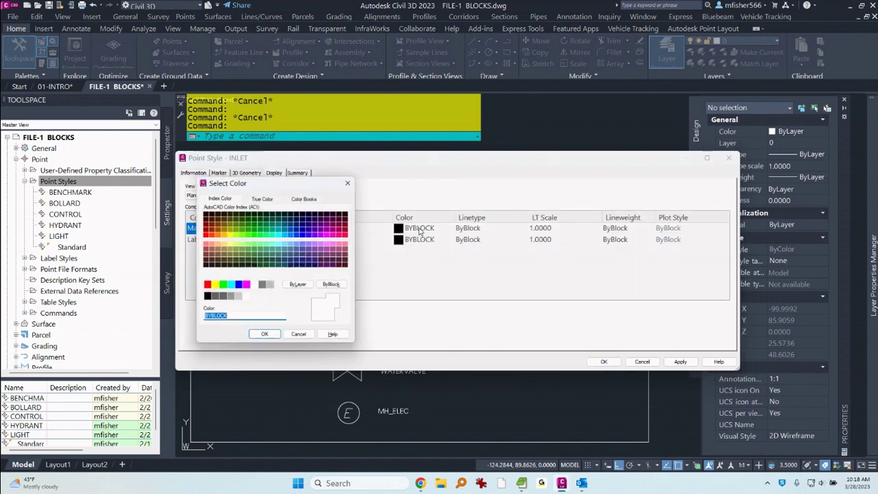
click(300, 285)
click(268, 338)
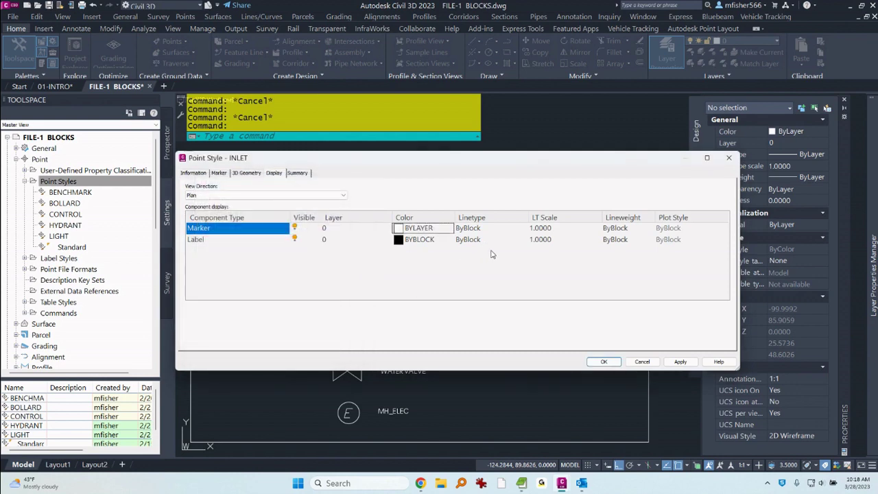
click(480, 238)
click(351, 229)
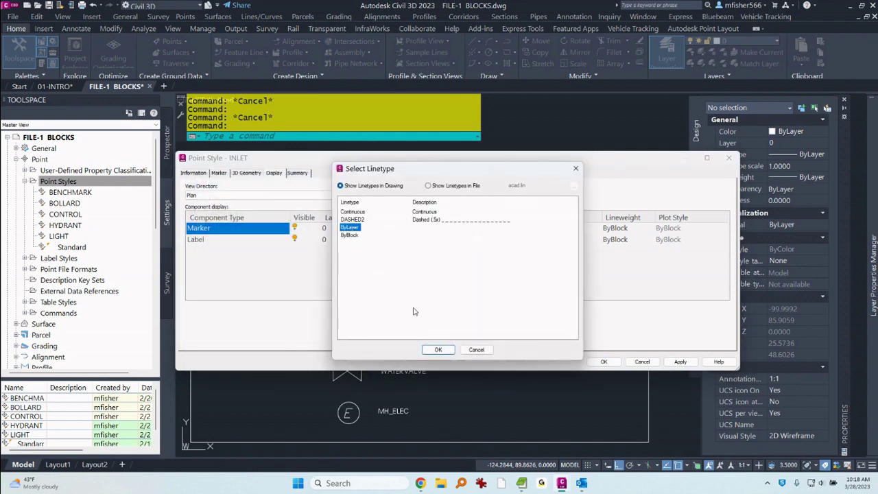
click(438, 349)
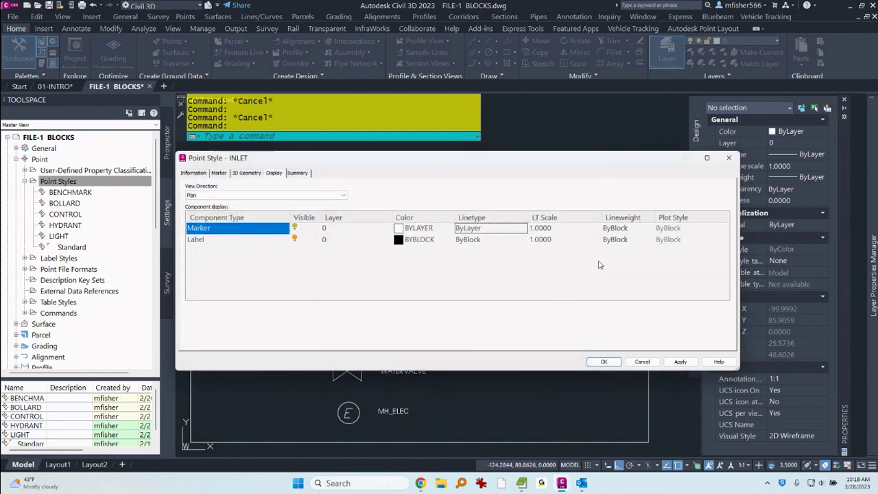
click(615, 227)
click(495, 213)
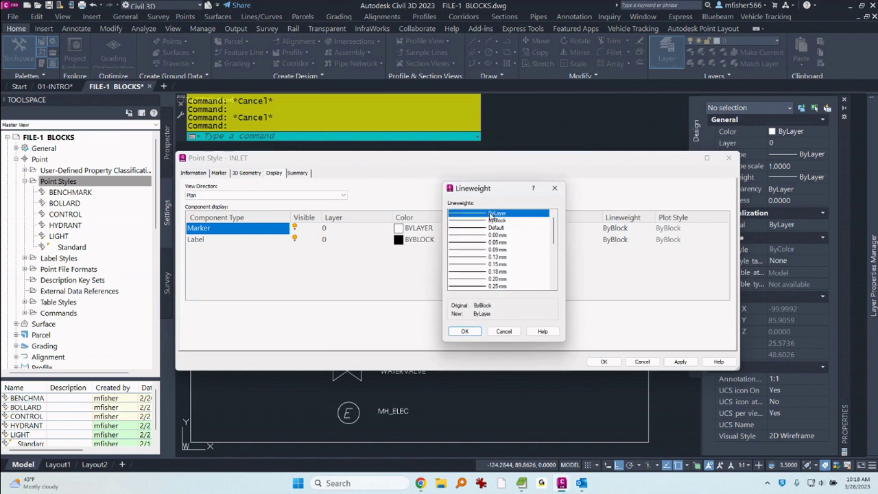
click(464, 331)
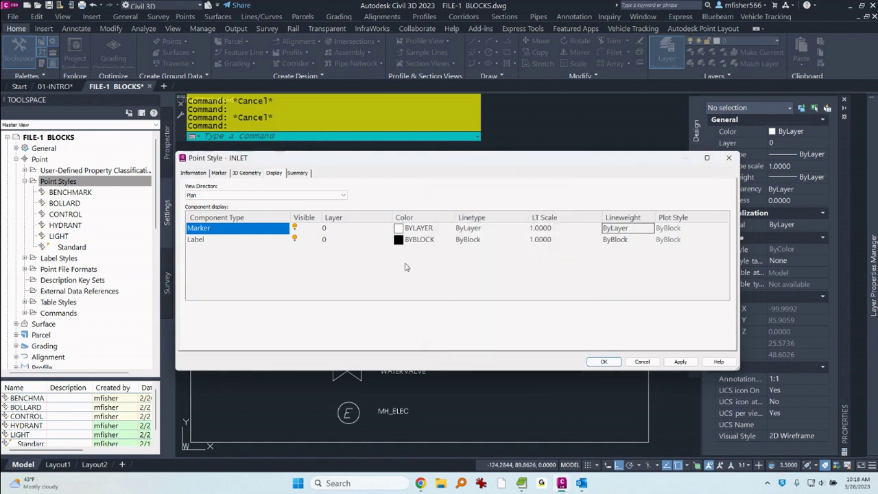
- Set the Label's colour, linetype and lineweight to ByLayer, then apply and save INLET
click(411, 239)
click(299, 286)
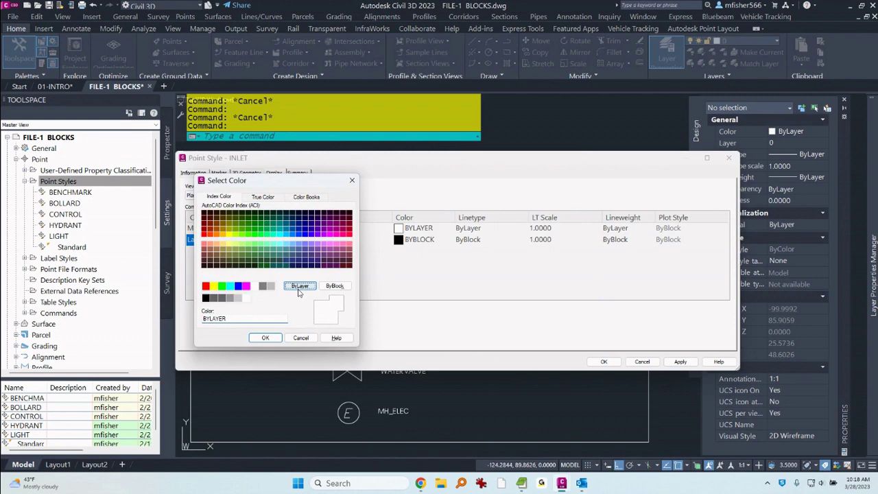
click(265, 337)
click(460, 241)
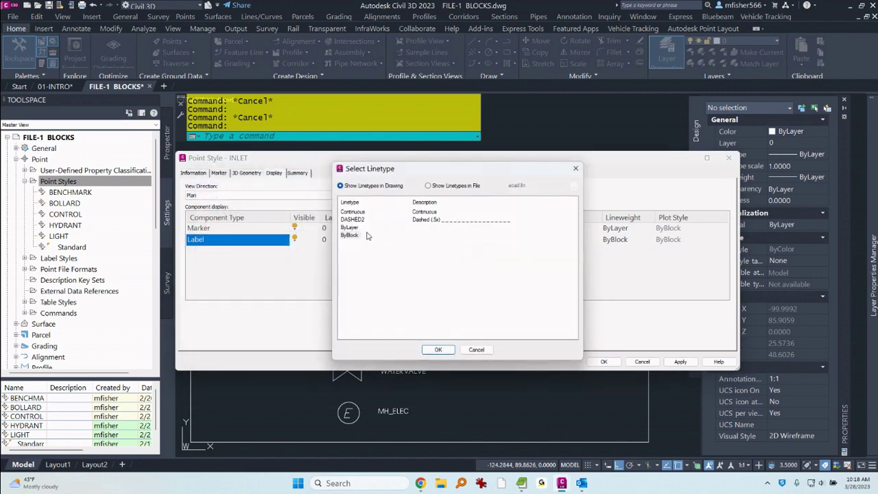
click(350, 228)
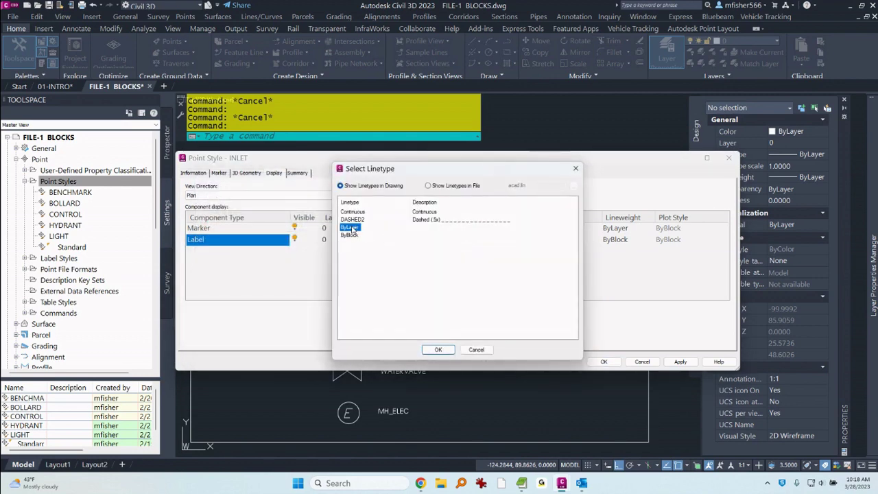
click(438, 349)
click(614, 240)
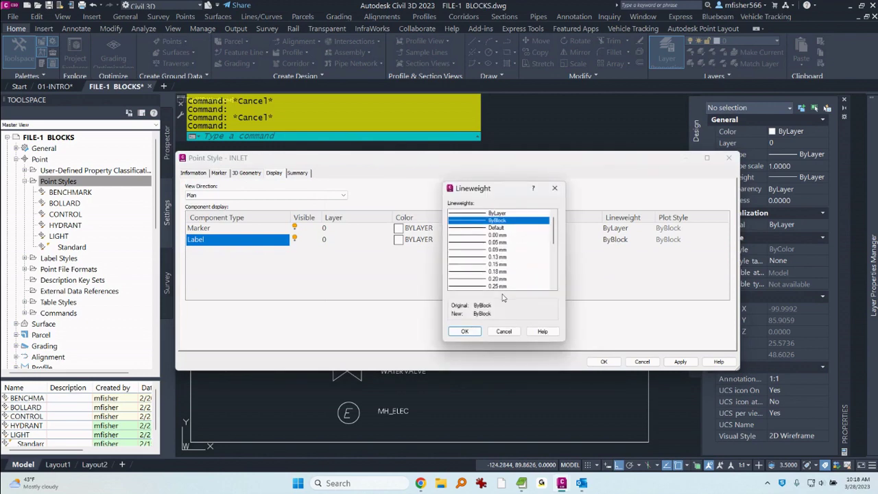
click(497, 214)
click(466, 330)
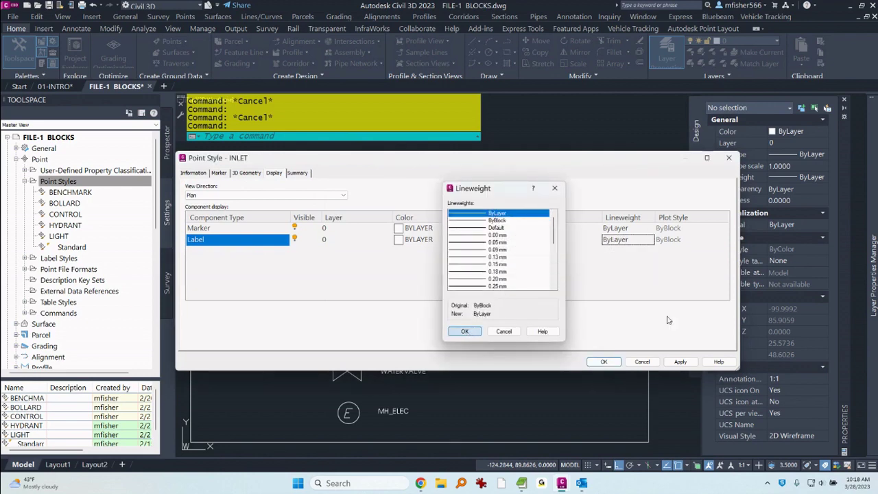
click(680, 362)
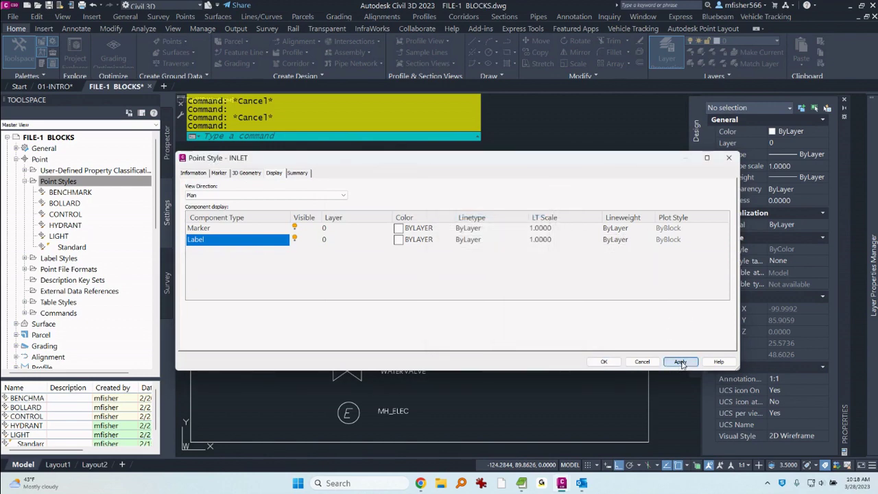
click(603, 361)
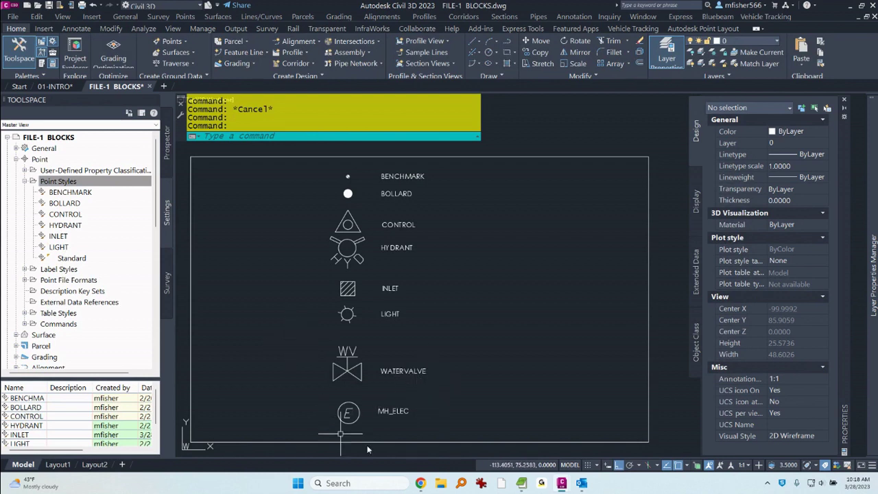
- Copy the INLET style and give the copy the WATERVALVE block marker at 0.125"
click(61, 236)
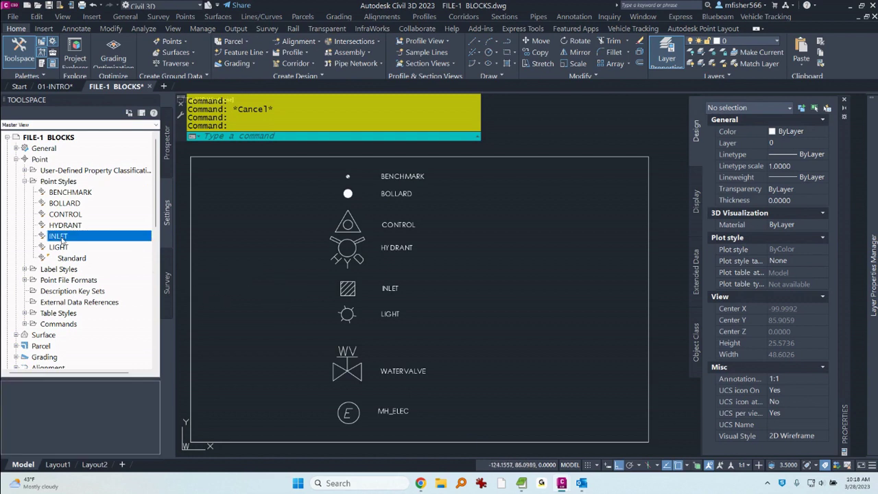
right_click(62, 240)
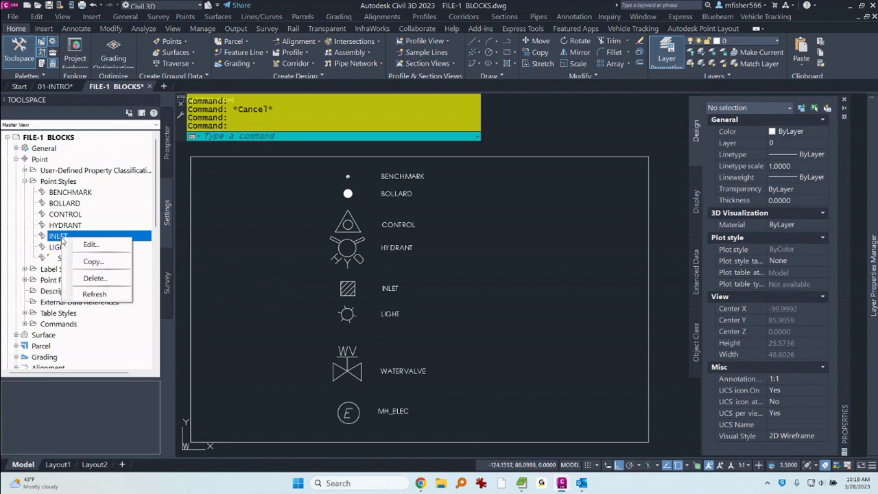
click(92, 261)
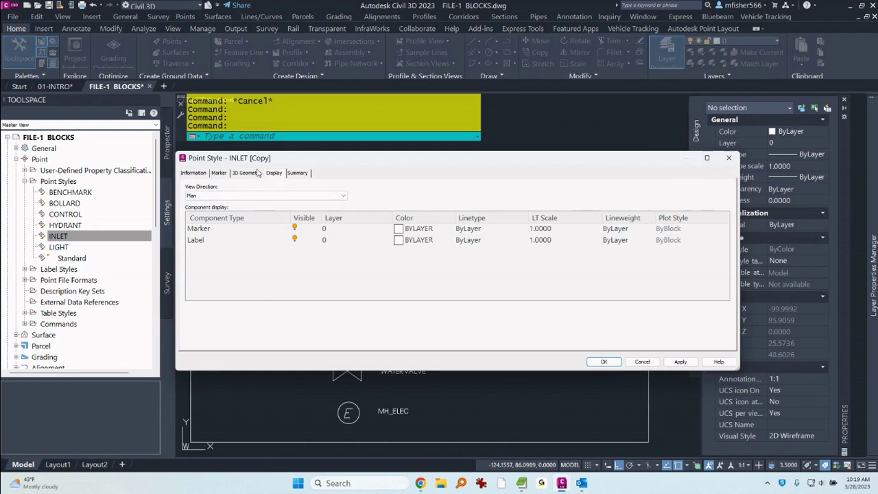
click(219, 173)
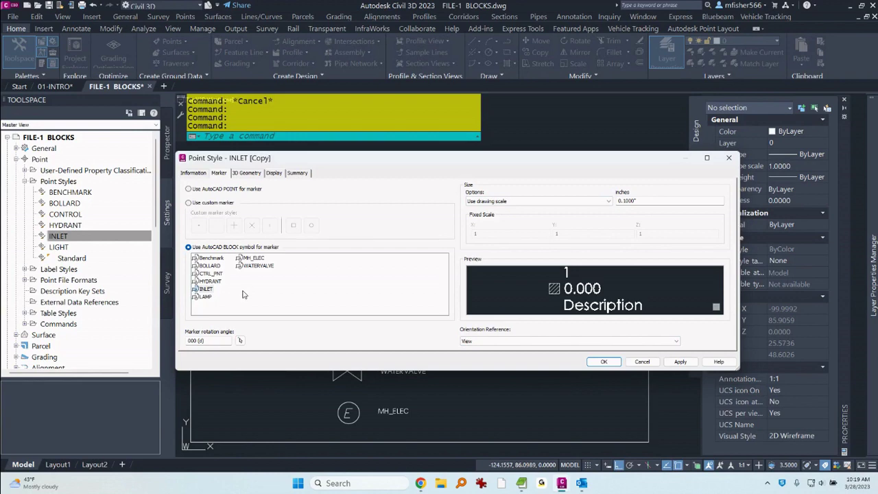
mouse_move(315, 163)
mouse_down()
mouse_move(354, 118)
mouse_move(285, 38)
mouse_move(305, 84)
mouse_move(309, 132)
mouse_up()
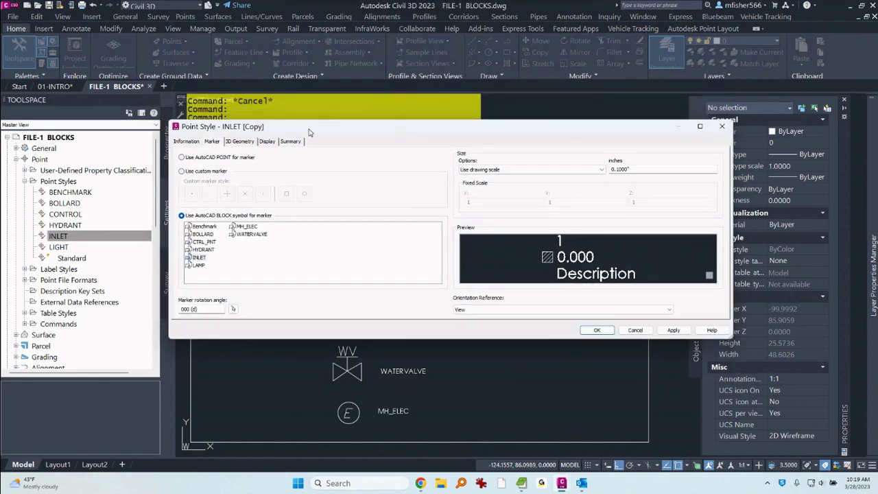
click(251, 234)
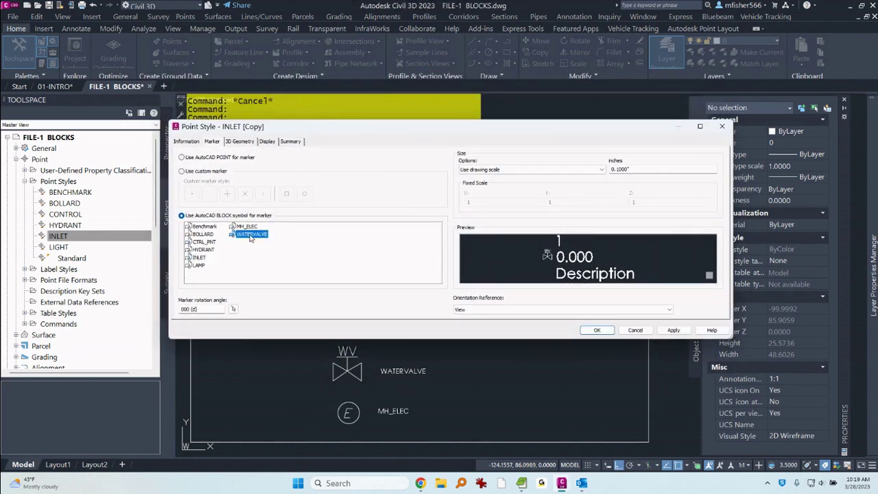
click(620, 169)
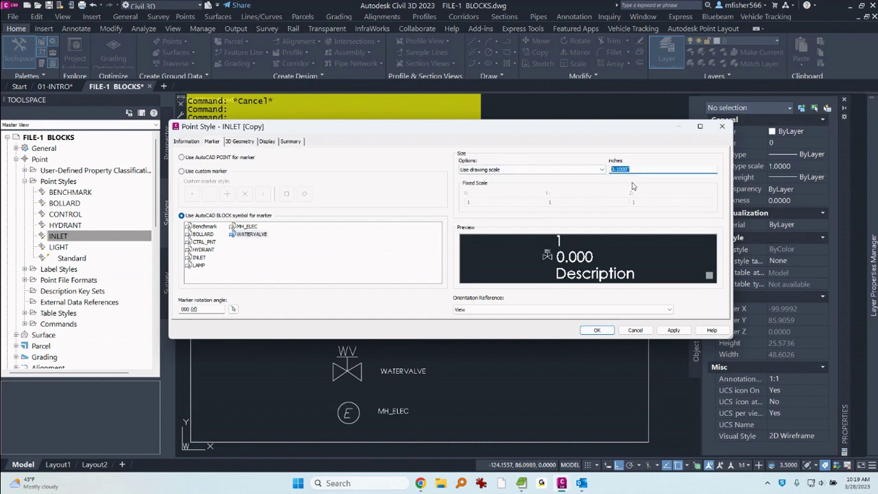
text(.125)
key(Tab)
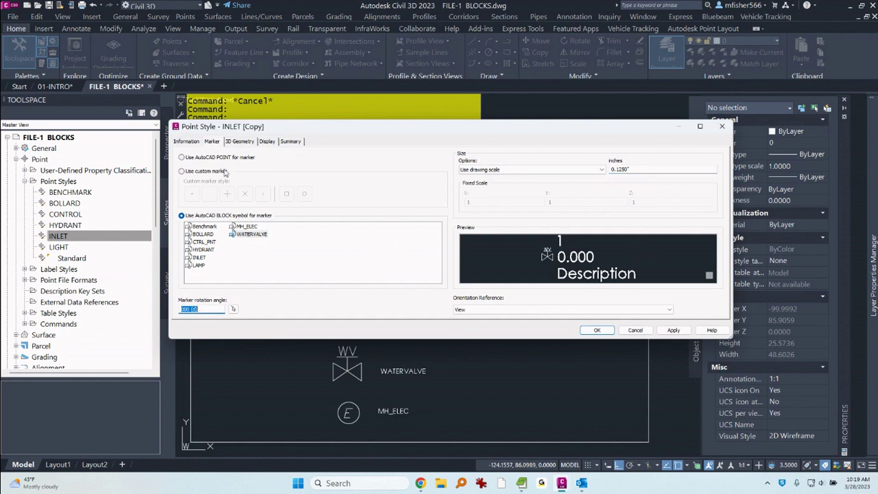
- Name the copied style WATERVALVE and save it
click(194, 142)
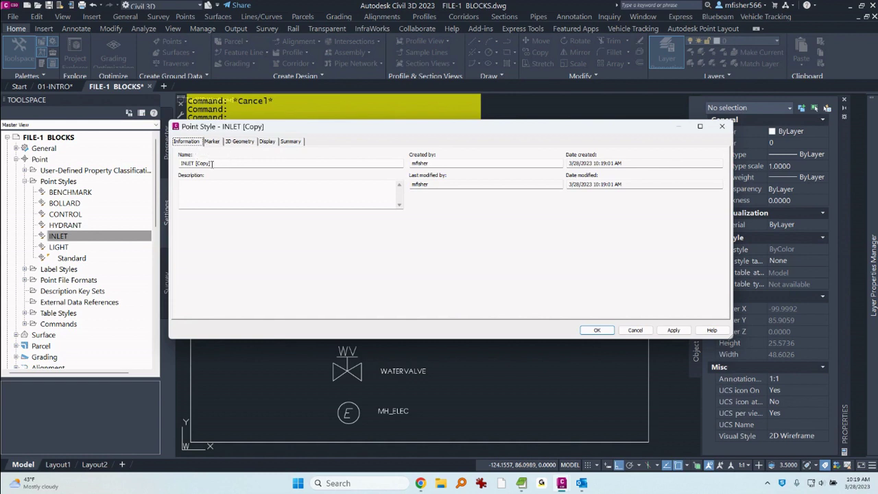
key(Tab)
text(W)
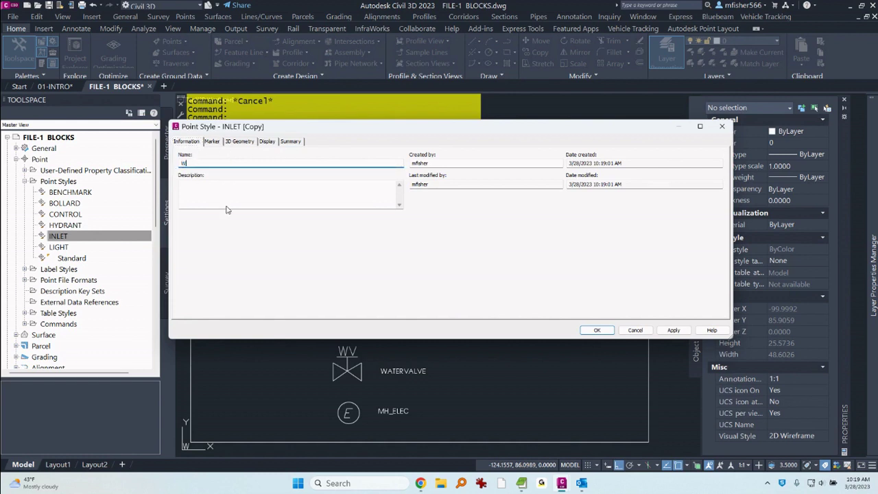
text(ATERVALVEL)
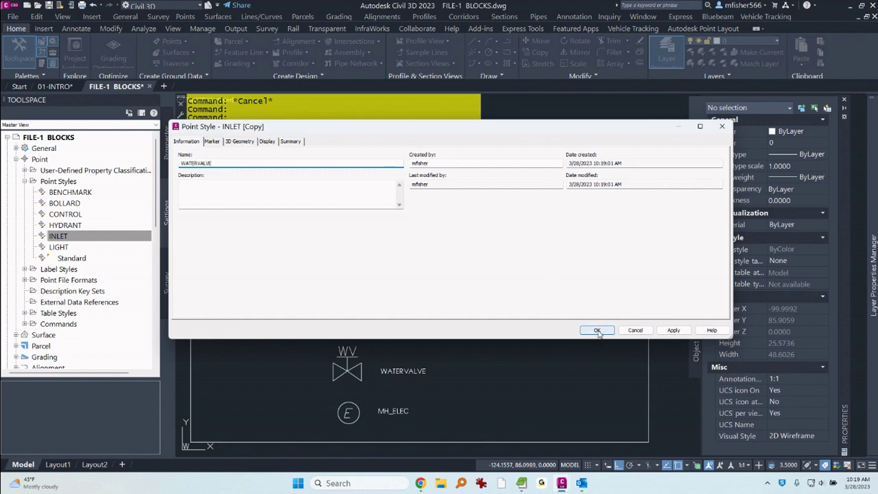
click(596, 330)
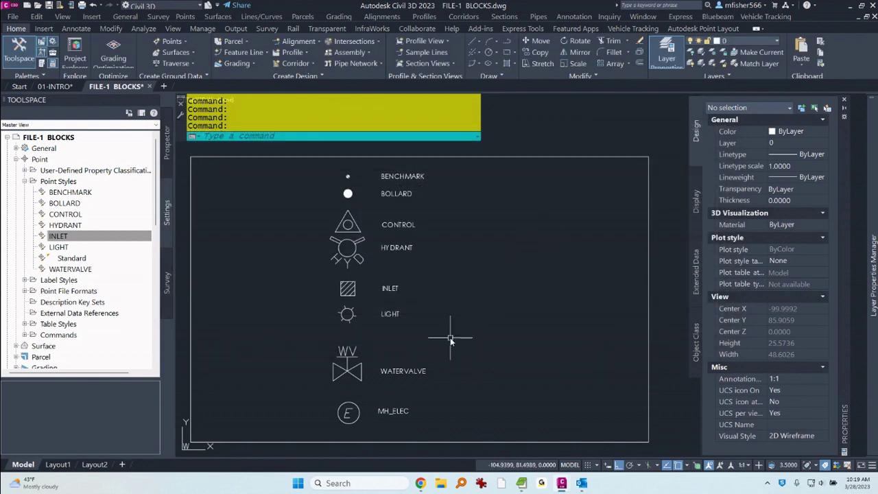
- Copy WATERVALVE as MH_ELEC, switch its marker to the MH_ELEC block, and save
click(72, 269)
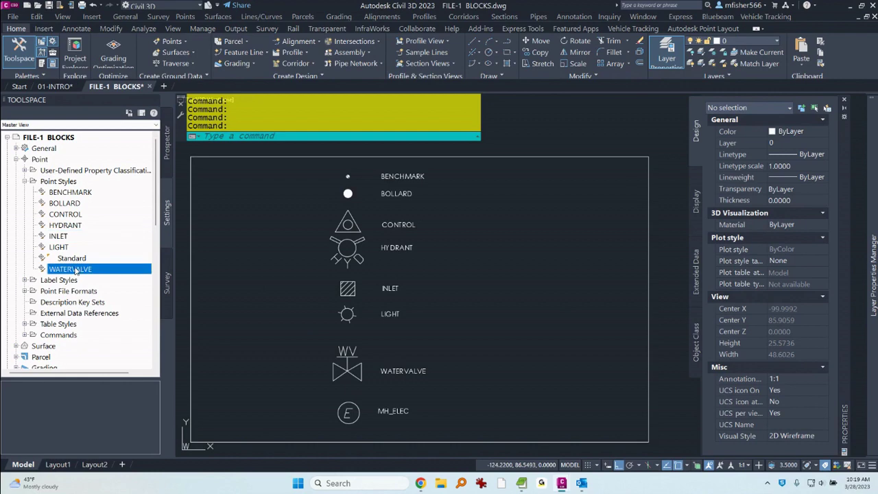
right_click(74, 270)
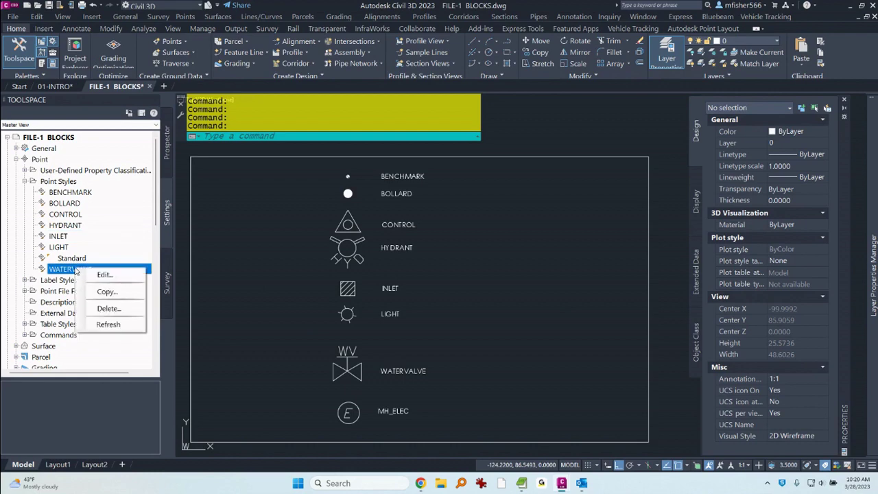
click(117, 294)
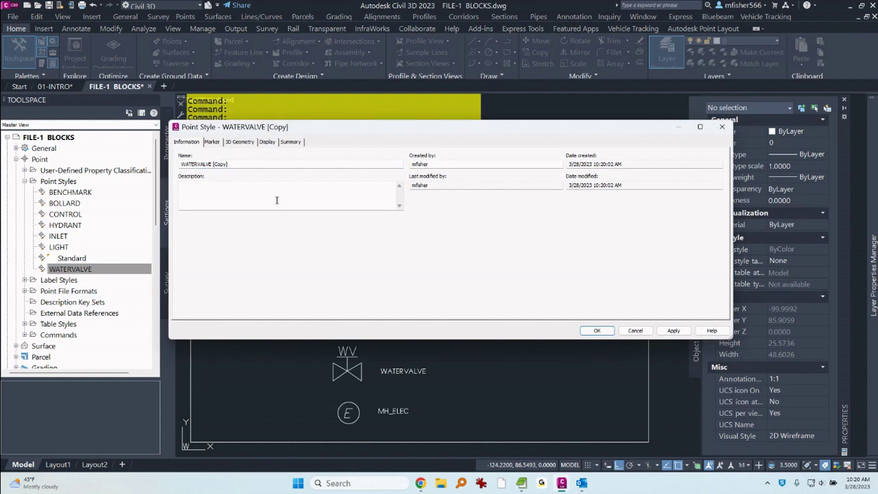
drag(235, 164, 164, 160)
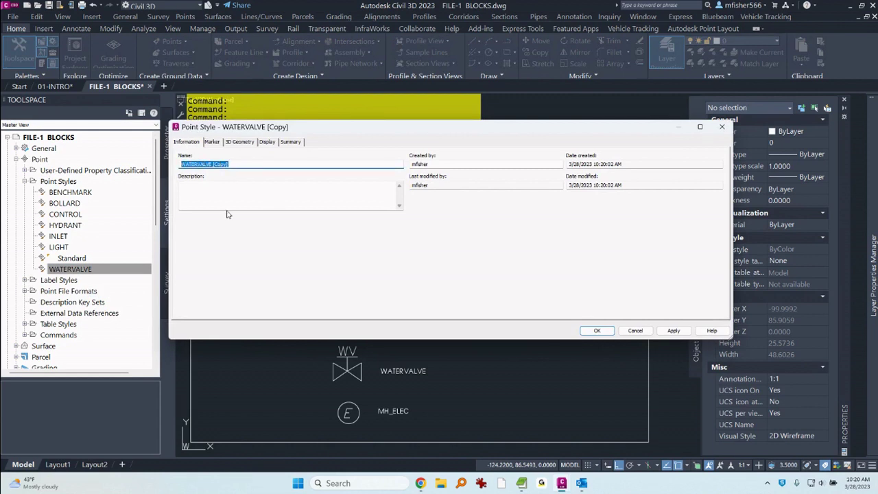
text(MH_ELEC)
click(211, 142)
click(244, 228)
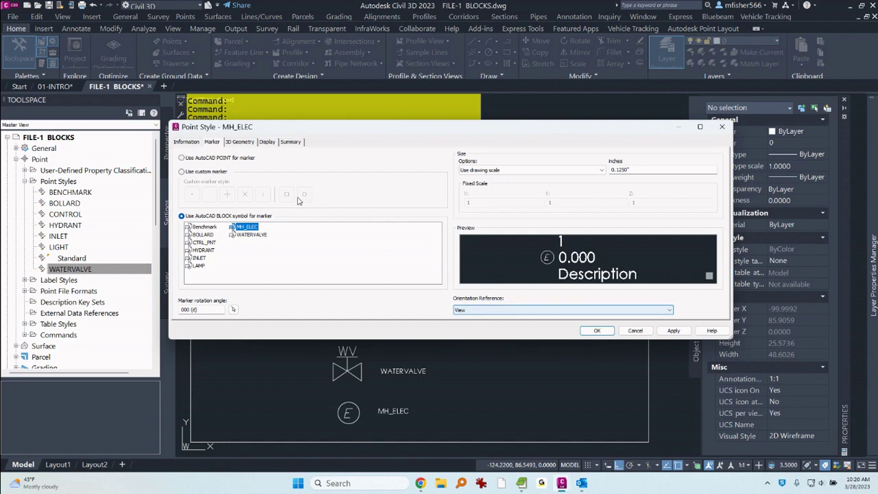
click(267, 141)
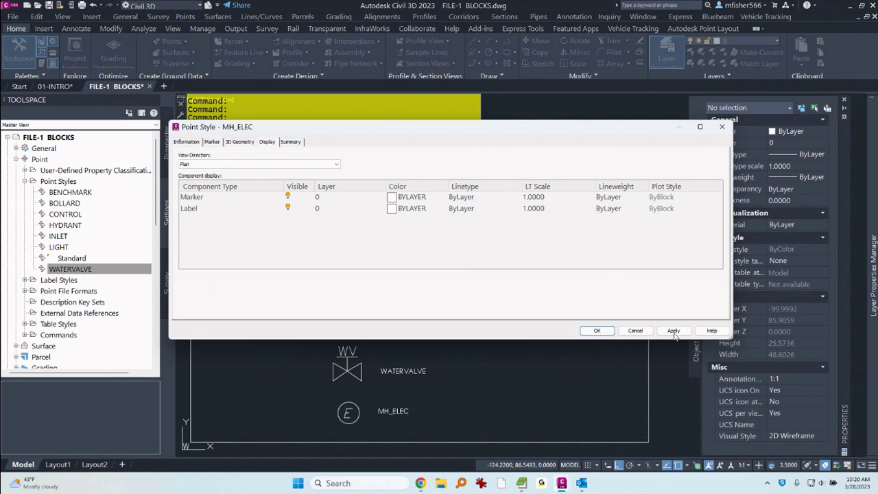
click(596, 331)
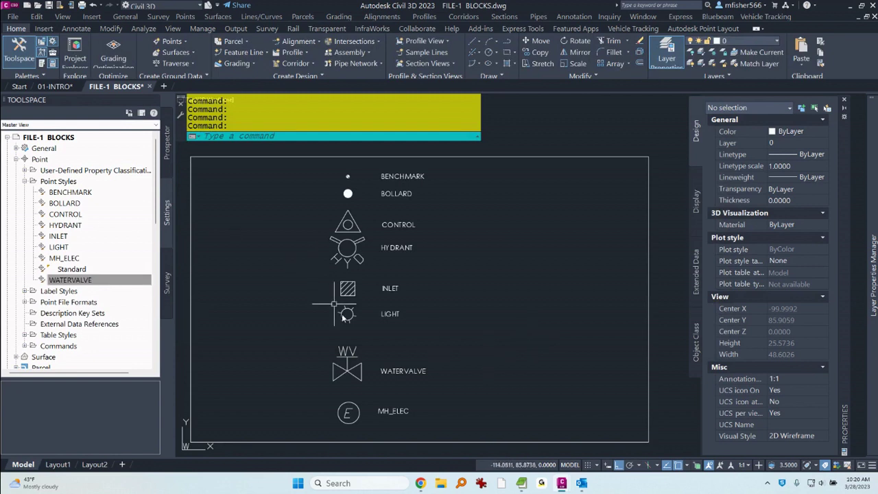
- Bring the CREATE MH_WATER sketch into view and trial-select the W circle
mouse_move(453, 415)
middle_down()
mouse_move(463, 201)
mouse_move(480, 164)
middle_up()
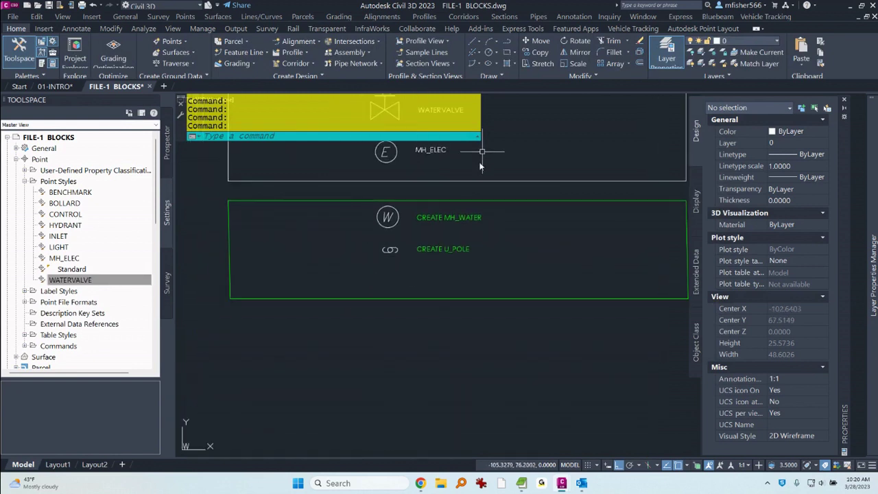
scroll(480, 164, up, 4)
scroll(411, 288, down, 2)
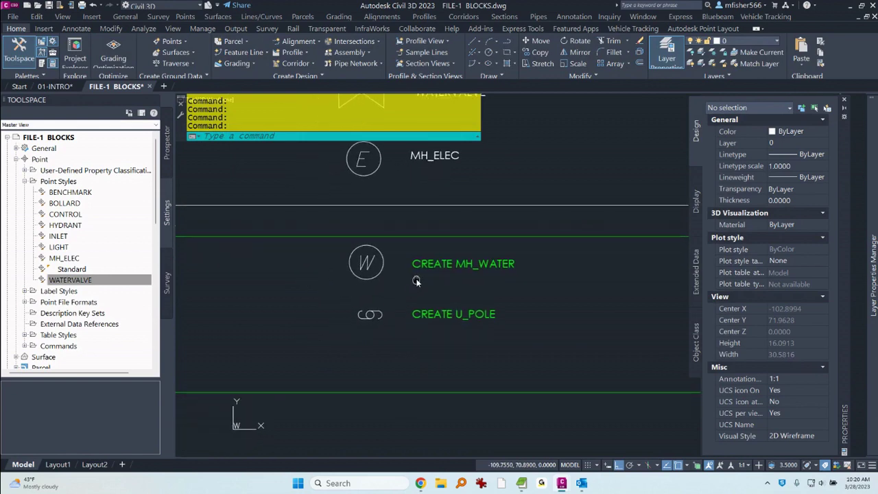
scroll(416, 281, up, 2)
click(396, 279)
click(332, 246)
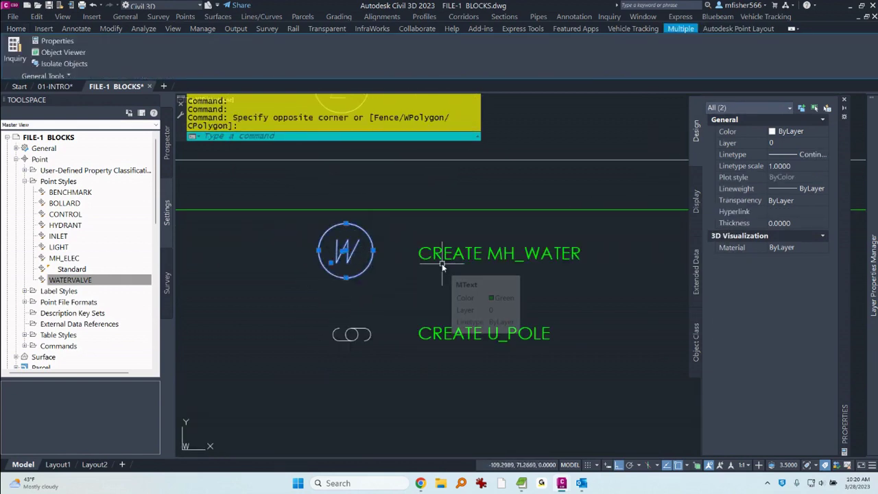
key(Escape)
key(Escape)
key(Escape)
click(391, 283)
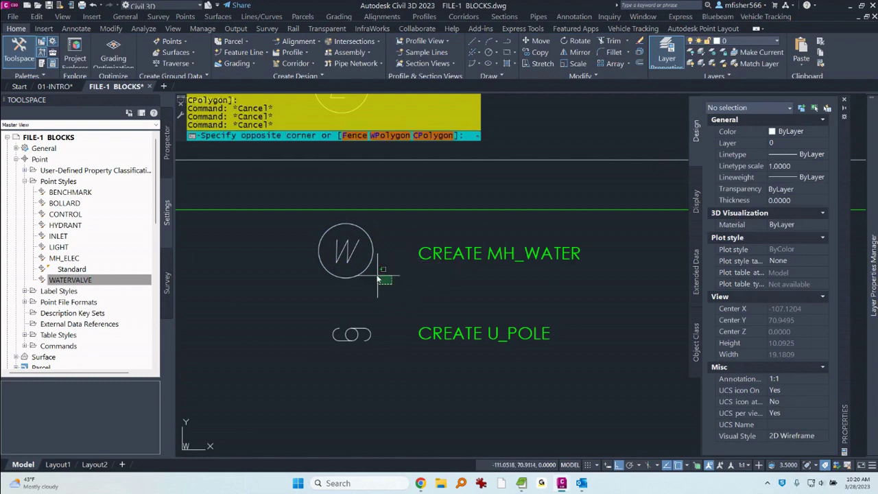
click(367, 273)
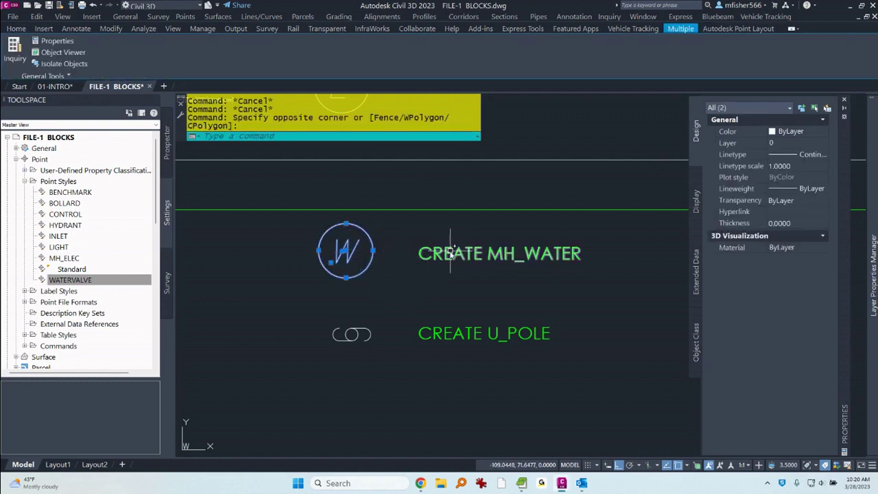
key(Escape)
key(Escape)
key(Escape)
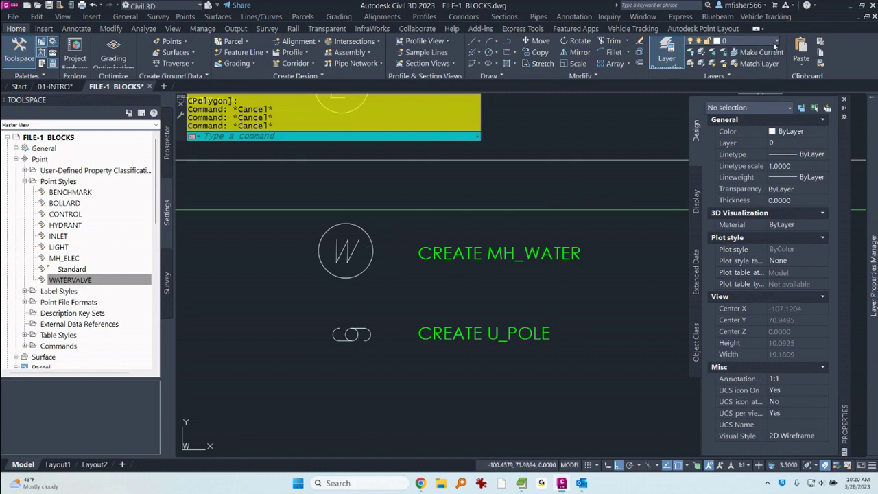
- Confirm layer 0 stays current and window-select the W circle again
click(754, 42)
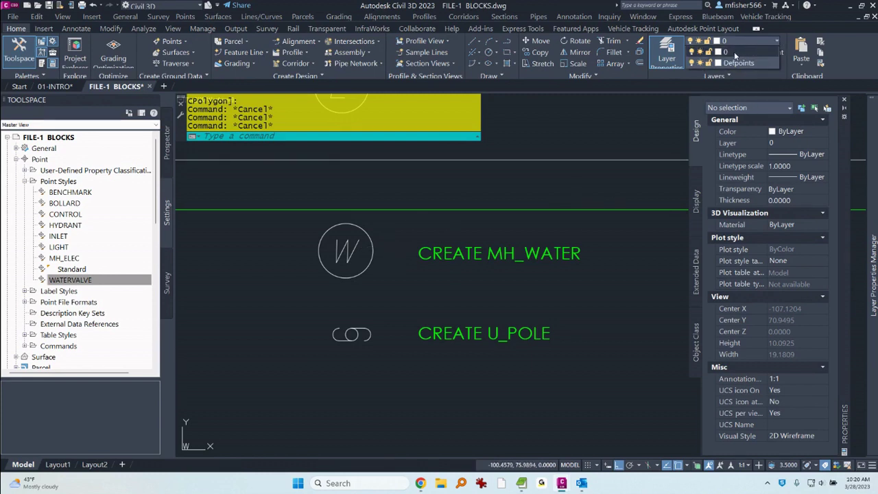
click(734, 52)
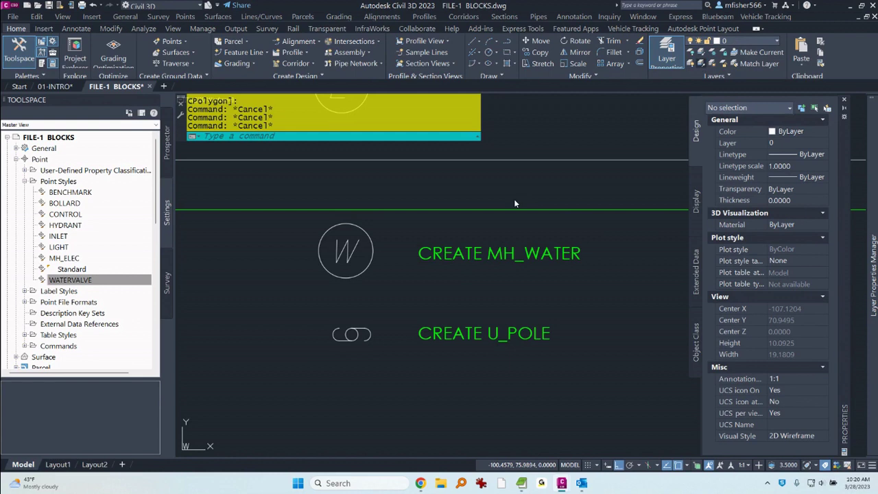
click(382, 250)
click(336, 254)
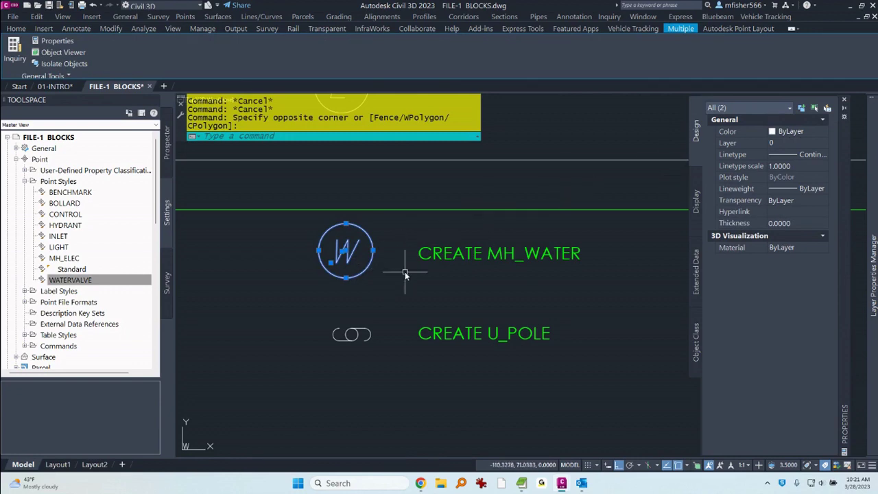
key(Escape)
key(Escape)
- Start a new block definition with B and name it MH_WATER
text(b)
key(Return)
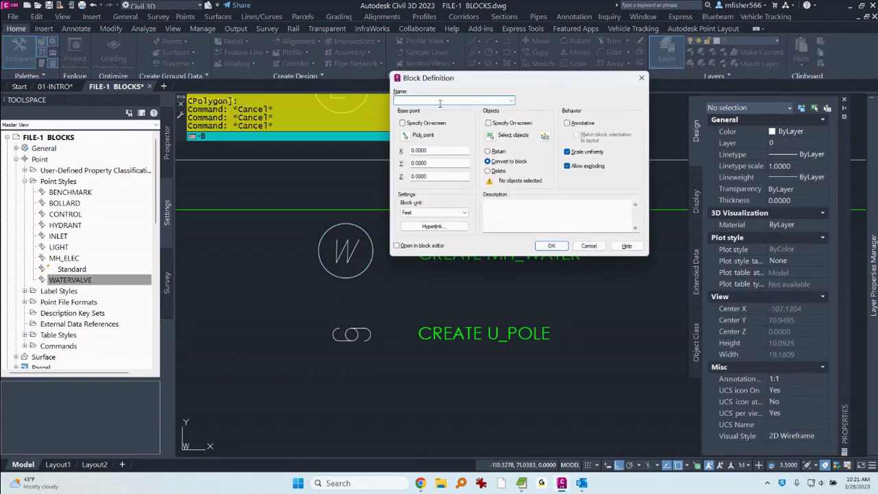
click(511, 101)
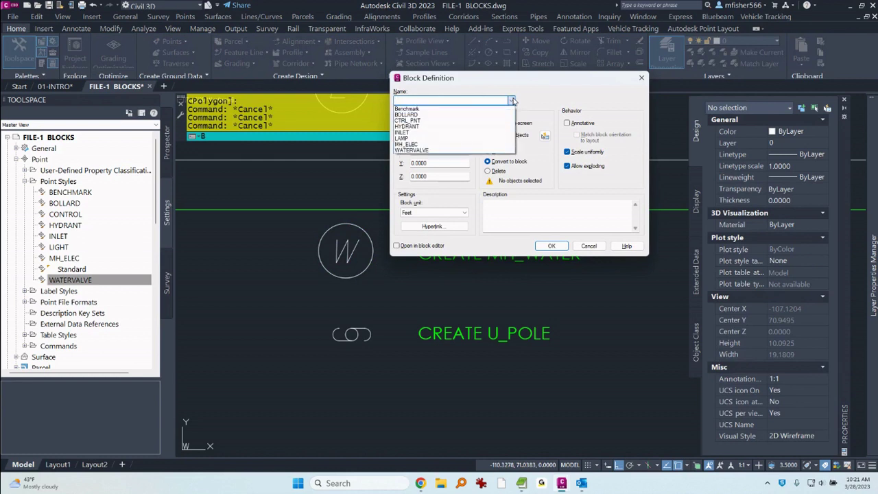
click(511, 101)
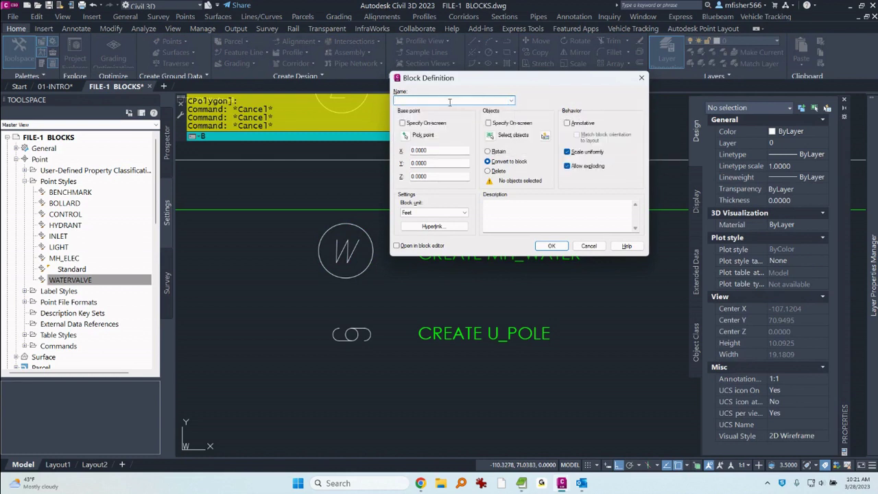
text(MH_ELEC)
drag(442, 80, 341, 36)
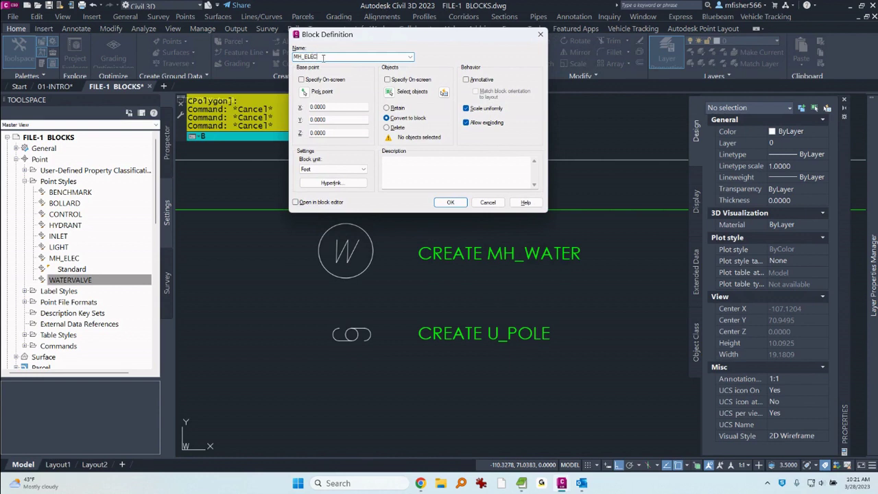
drag(306, 56, 362, 56)
text(WATER)
- Pick the base point and window the W circle objects, then create the block
click(304, 94)
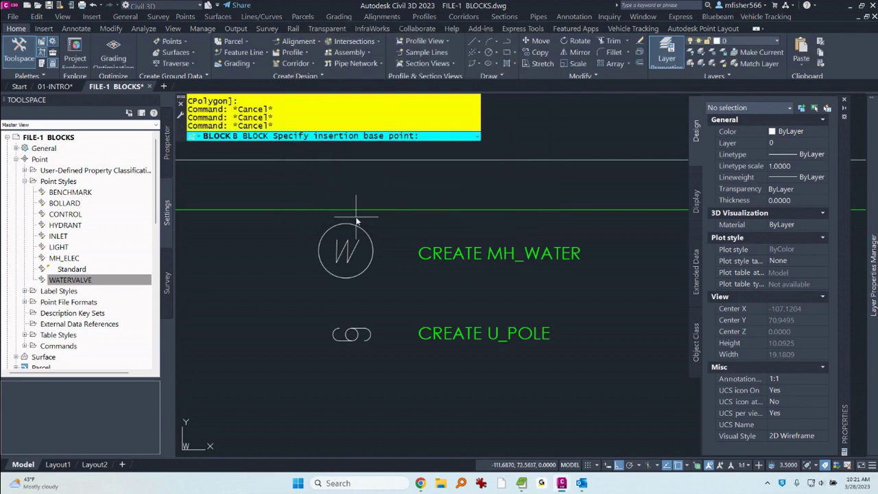
click(346, 252)
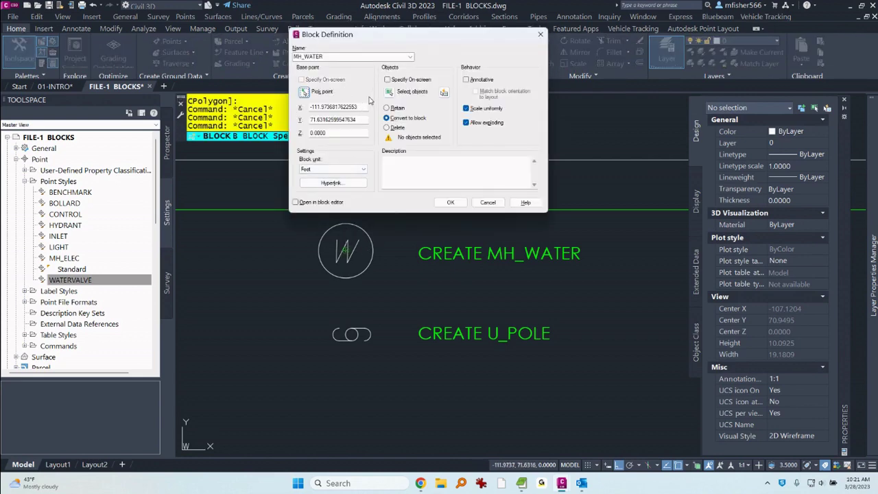
click(403, 91)
click(383, 233)
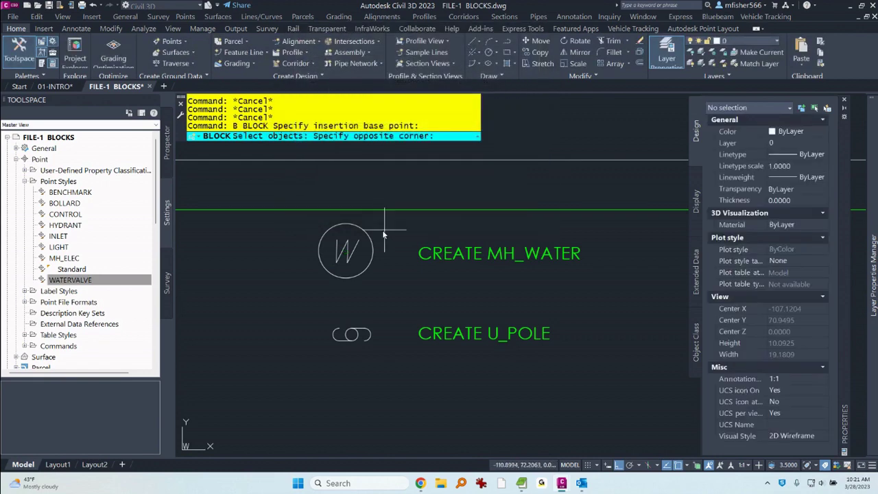
click(310, 285)
key(Return)
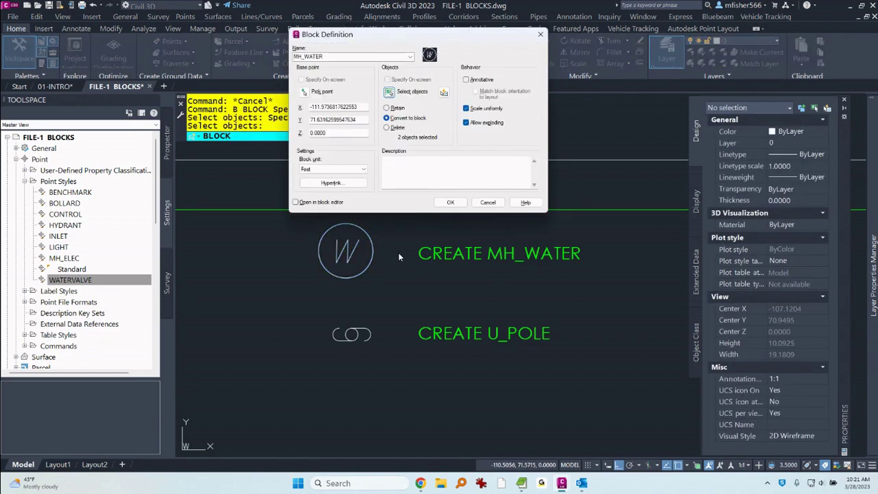
click(448, 203)
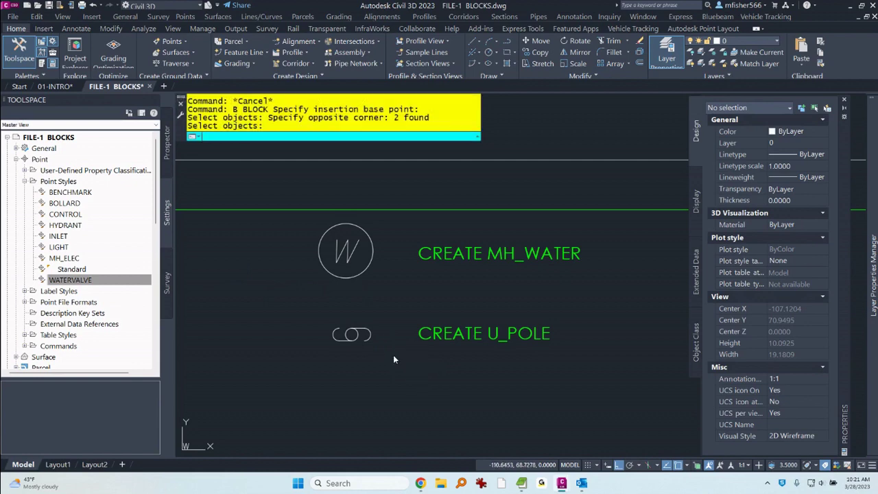
- Define the UTIL_POLE block from the pole symbol's five objects, based at its centre
text(B)
key(Return)
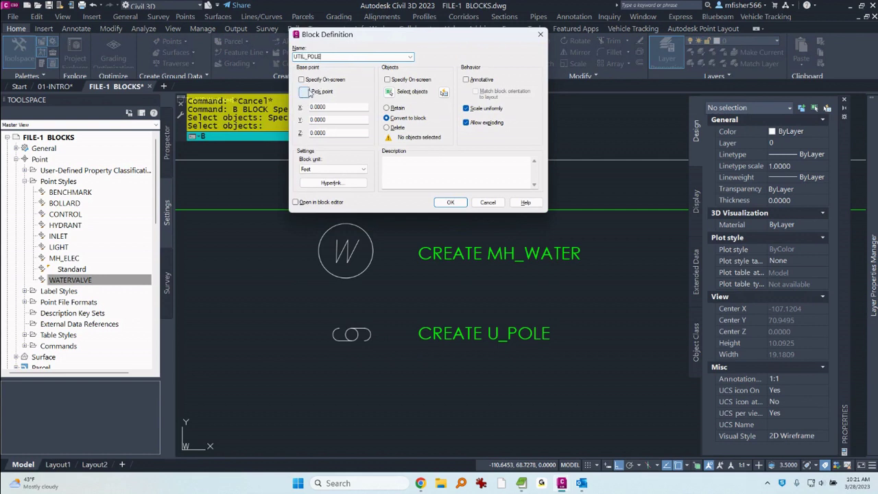
click(305, 91)
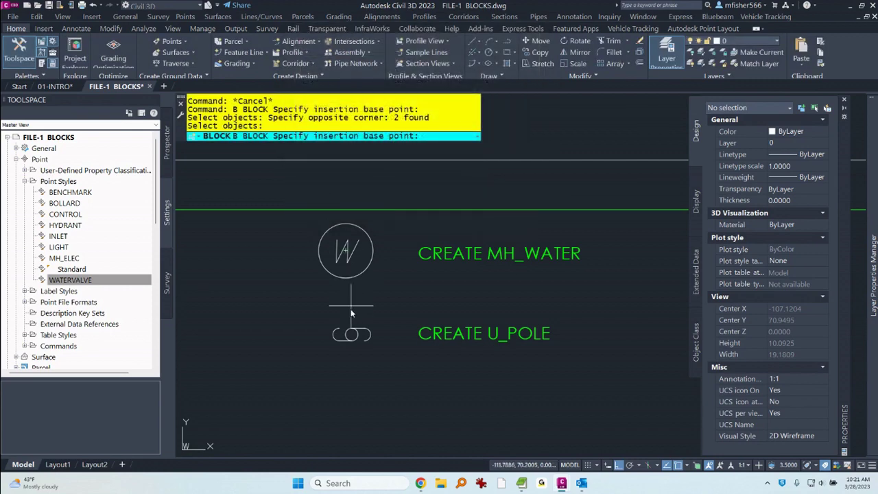
click(352, 334)
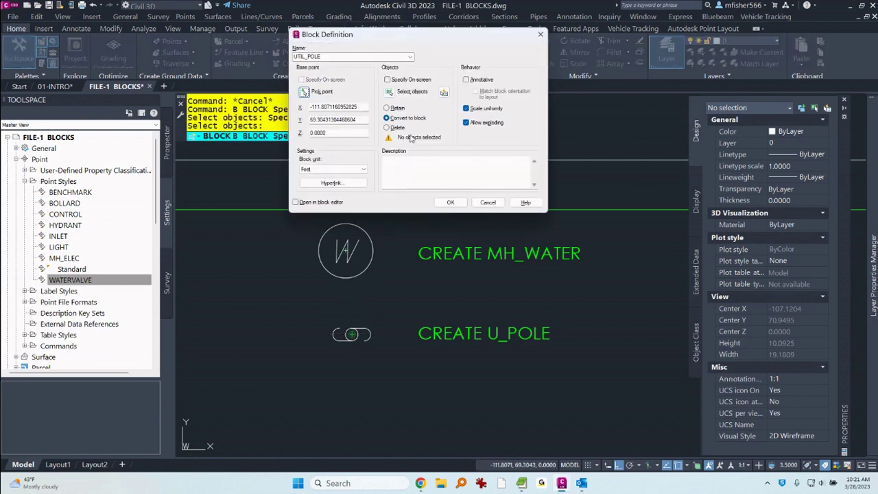
click(391, 91)
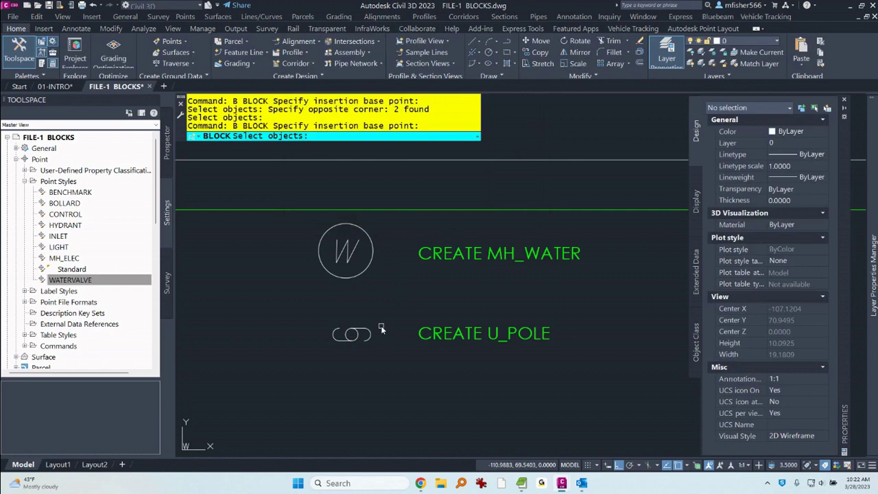
click(382, 314)
click(331, 354)
key(Return)
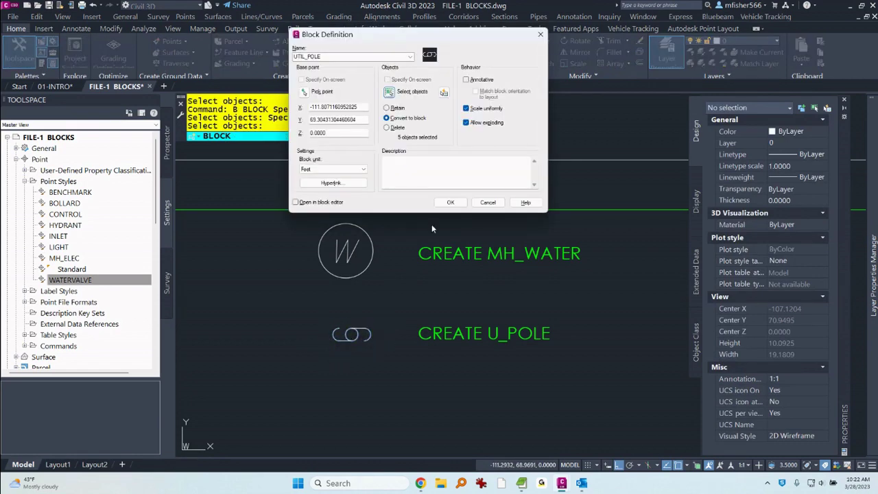
click(451, 203)
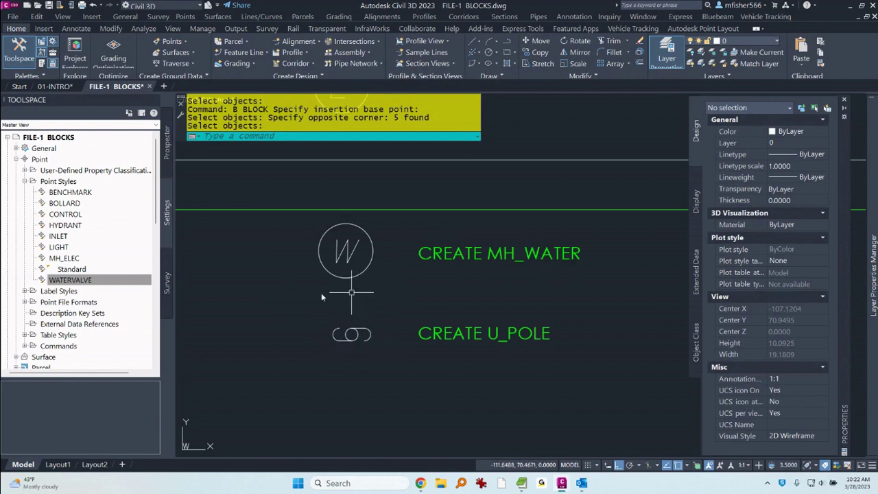
- Copy the WATERVALVE point style and rename the copy UTILITY POLE
click(109, 280)
right_click(87, 281)
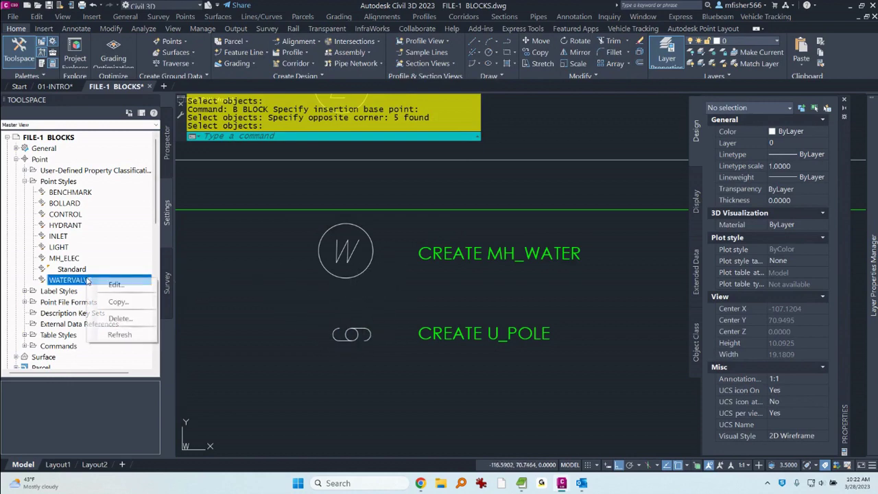
click(118, 302)
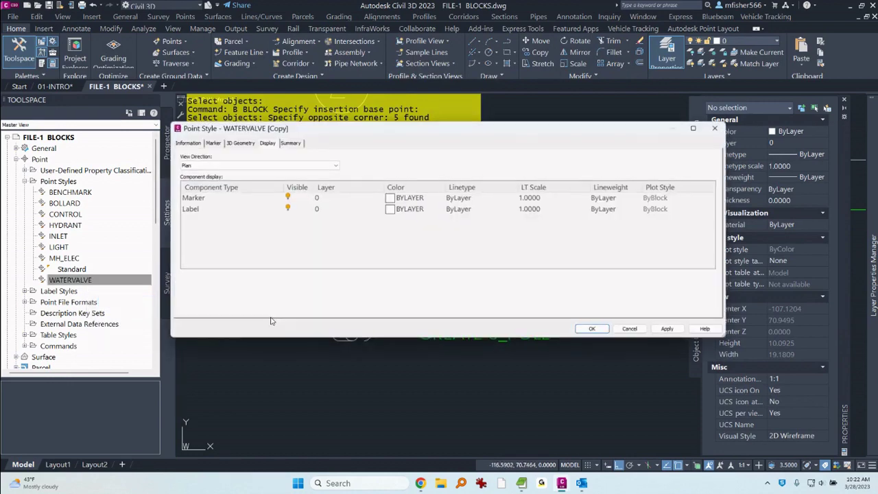
click(188, 142)
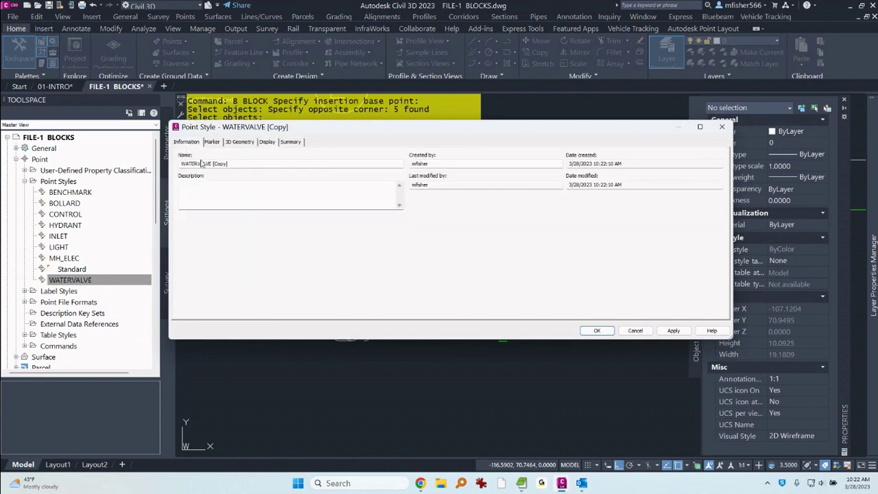
double_click(242, 162)
drag(221, 121, 222, 61)
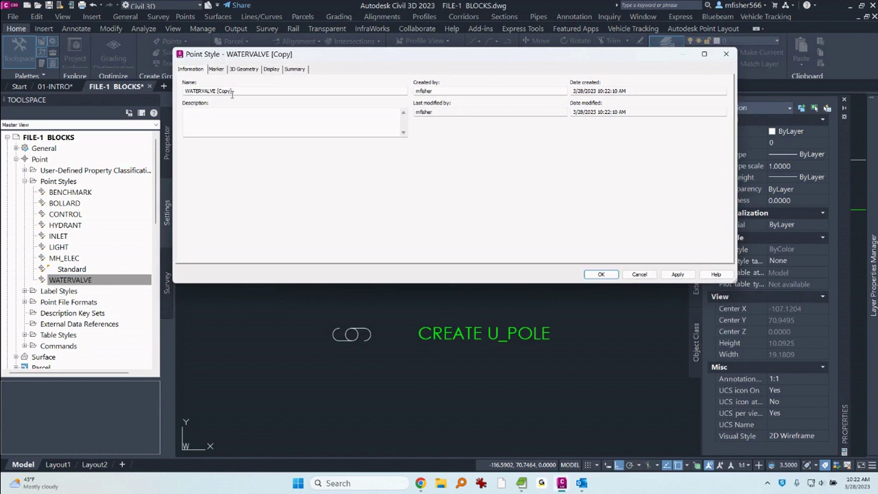
text(UTILITY POLE)
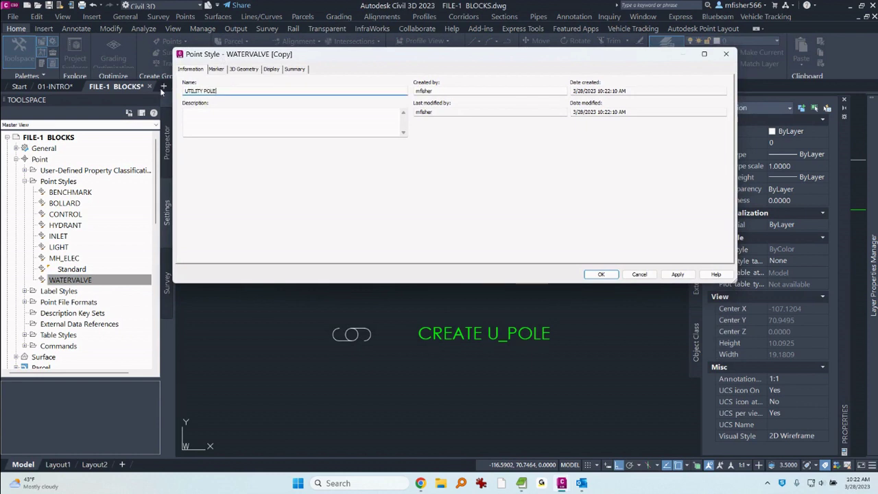
- Use the UTIL_POLE block as marker at 0.1 inch size and save the style
click(216, 69)
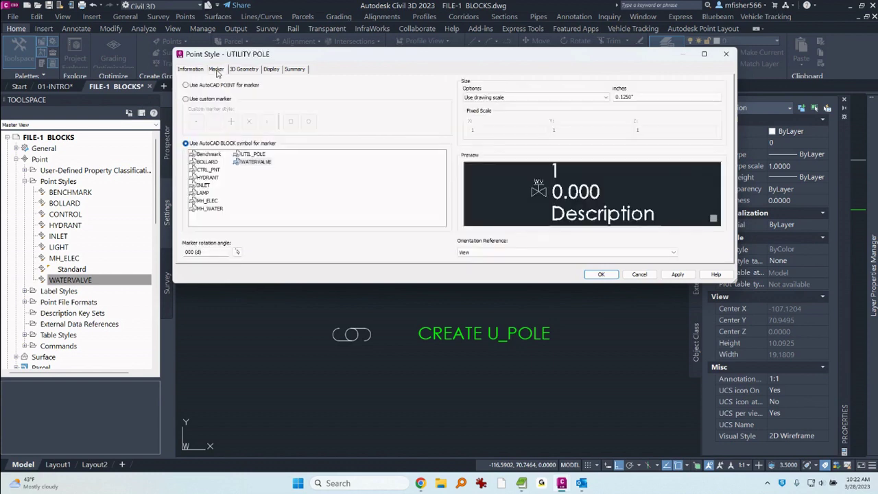
click(252, 154)
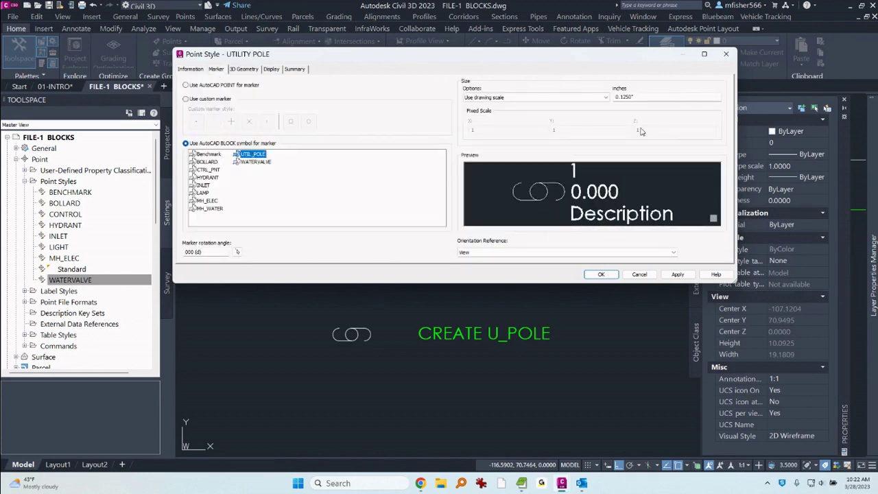
drag(641, 97, 619, 112)
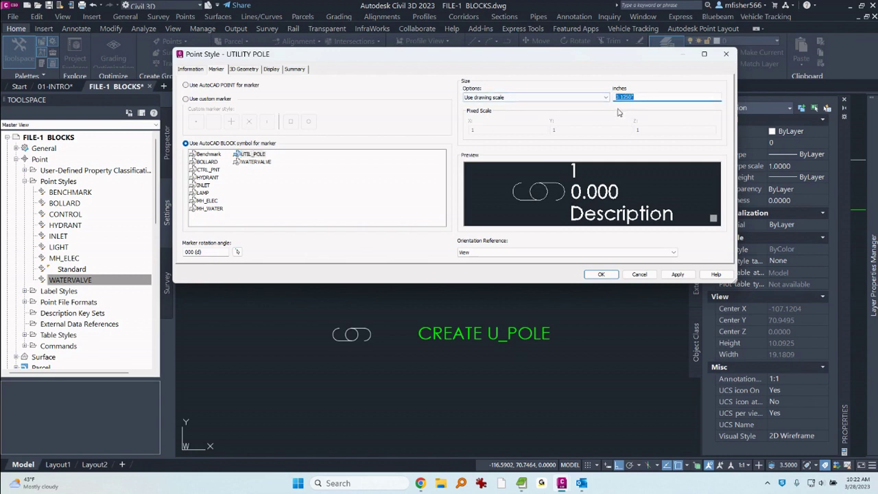
text(.1)
key(Tab)
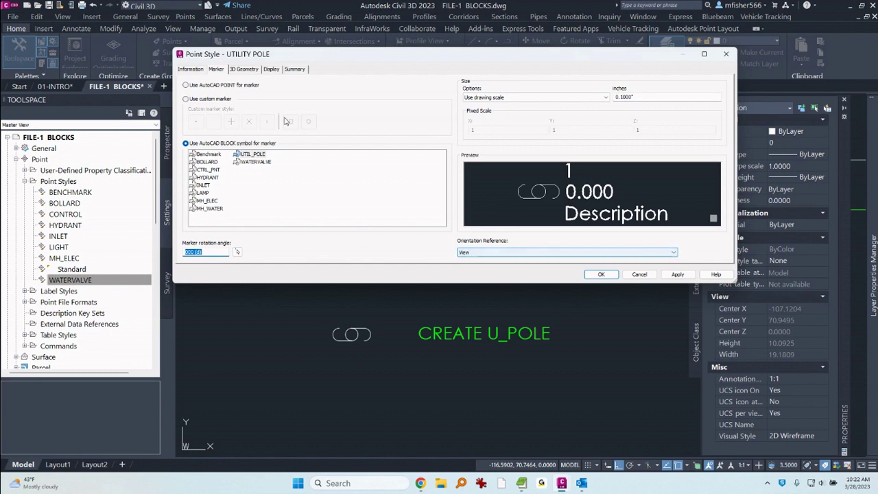
click(243, 69)
click(271, 69)
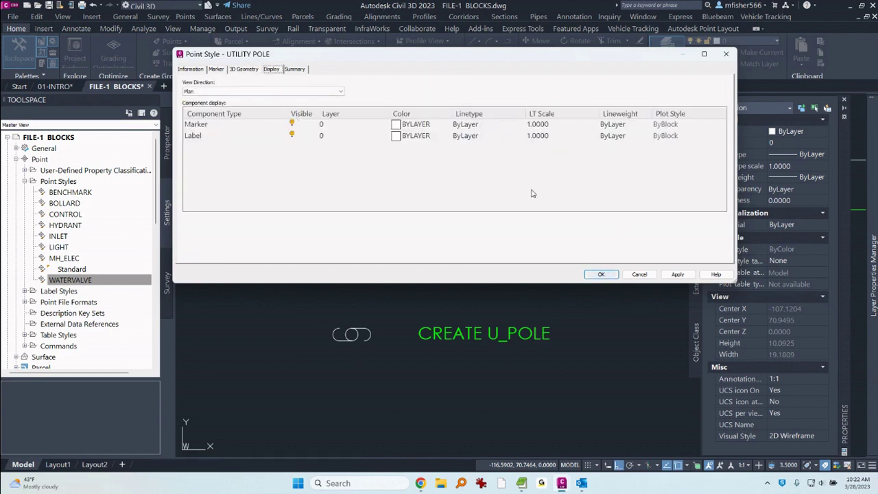
click(615, 275)
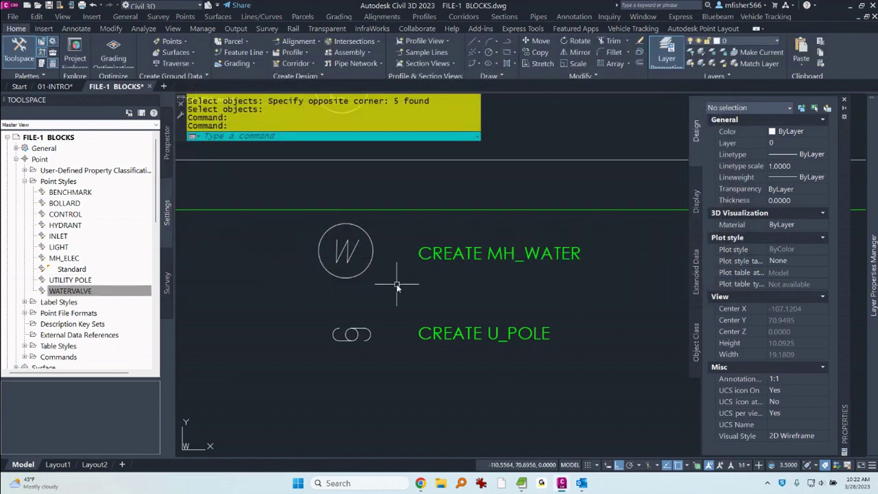
- Copy MH_ELEC as a new MH_WATER point style using the MH_WATER block marker
middle_drag(396, 286, 372, 333)
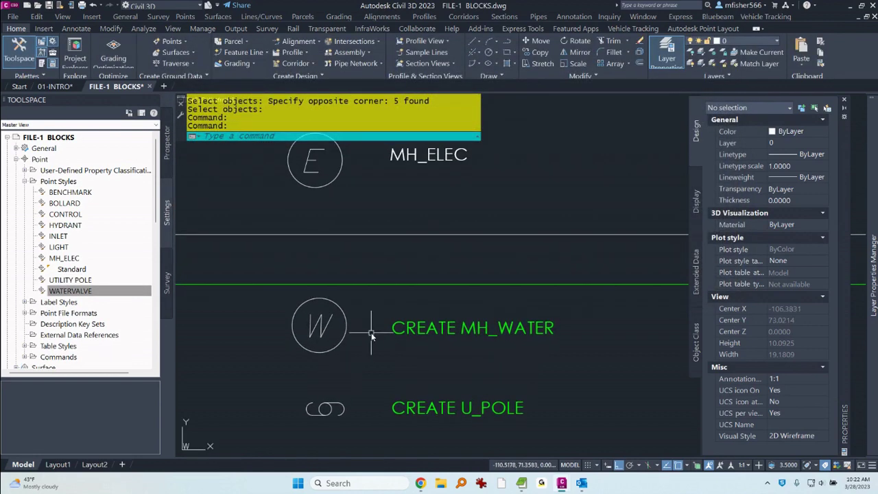
right_click(70, 259)
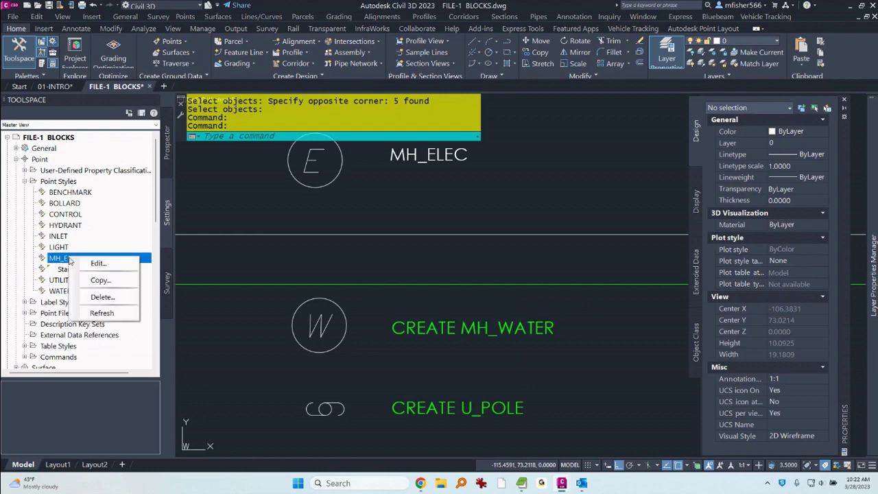
click(100, 281)
click(191, 70)
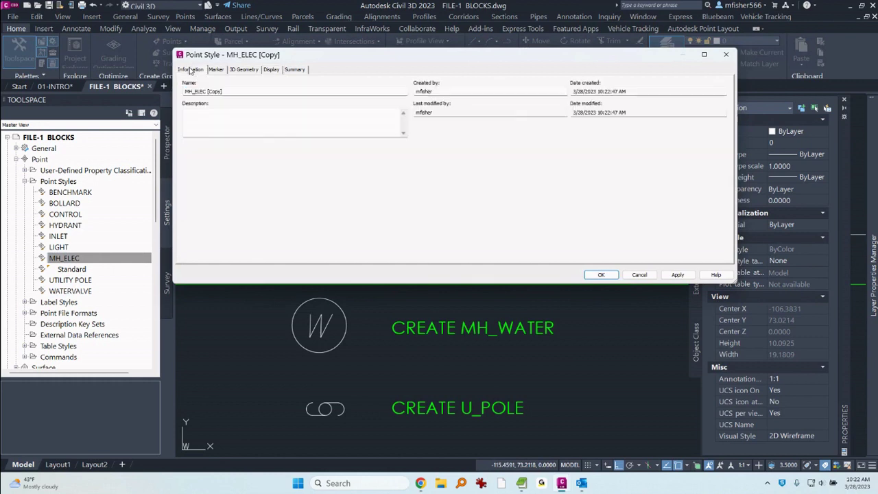
drag(231, 93, 194, 94)
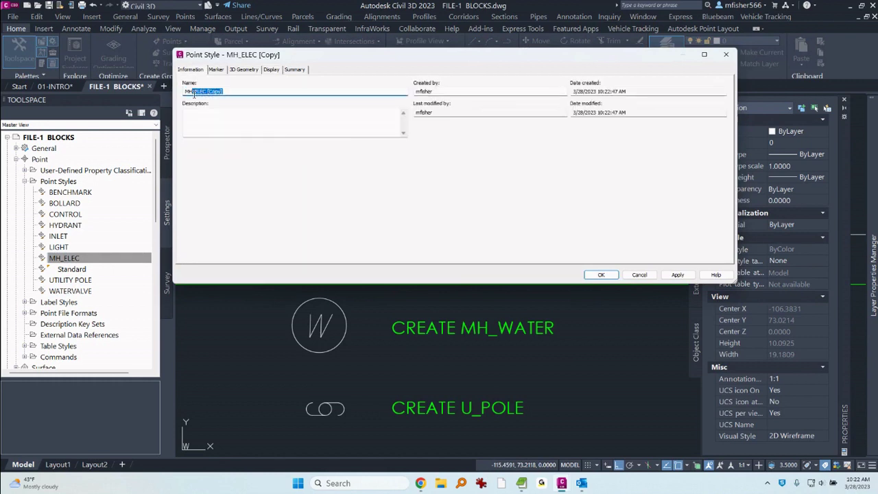
key(BackSpace)
text(WATER)
click(217, 70)
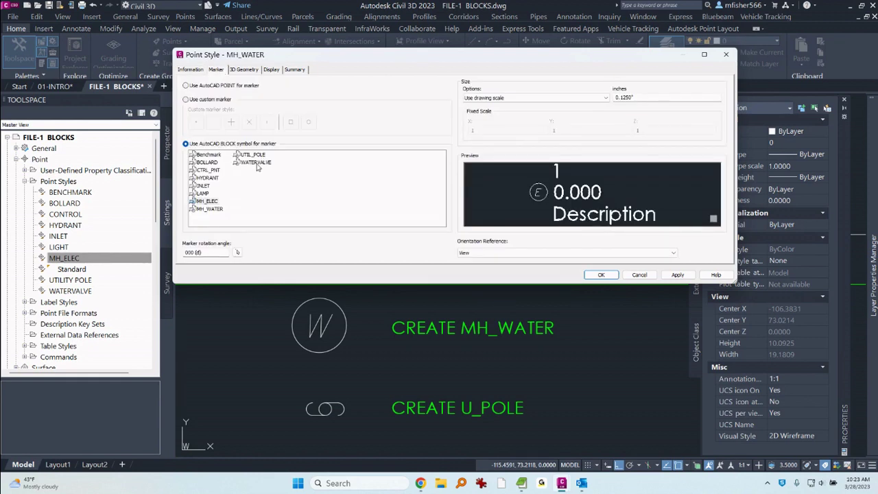
click(213, 209)
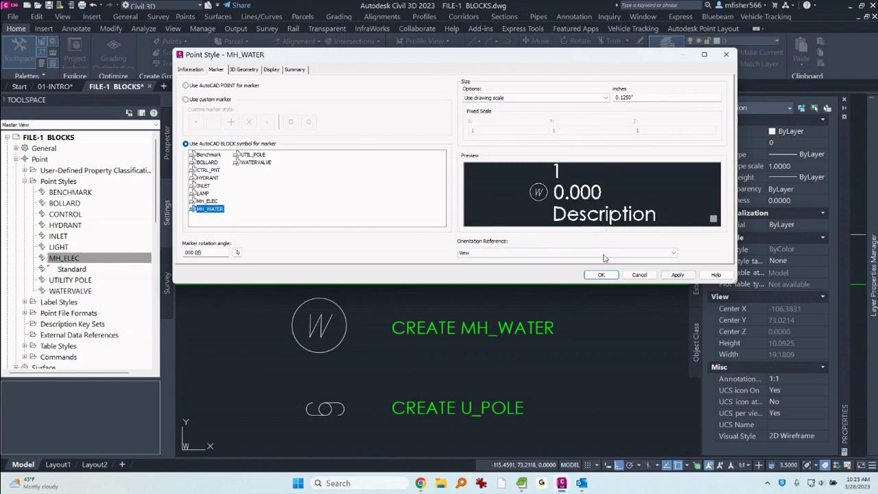
click(271, 70)
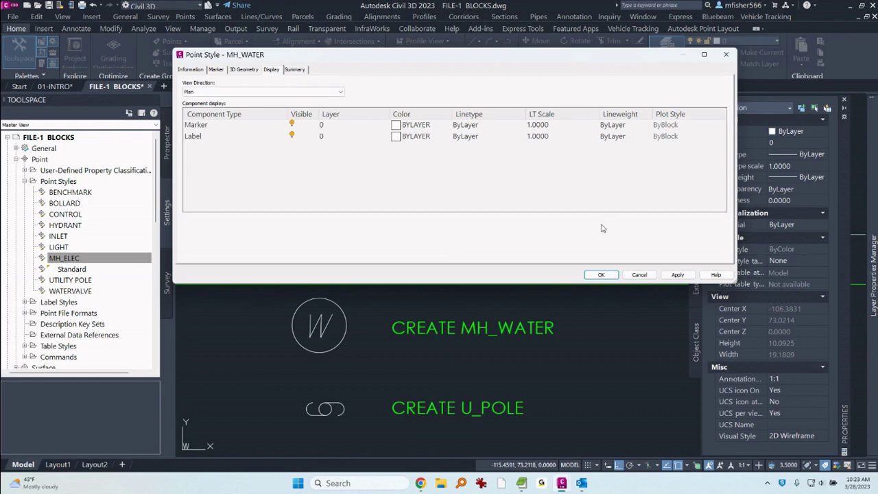
- Save the MH_WATER point style and zoom out to show all symbol blocks
click(601, 275)
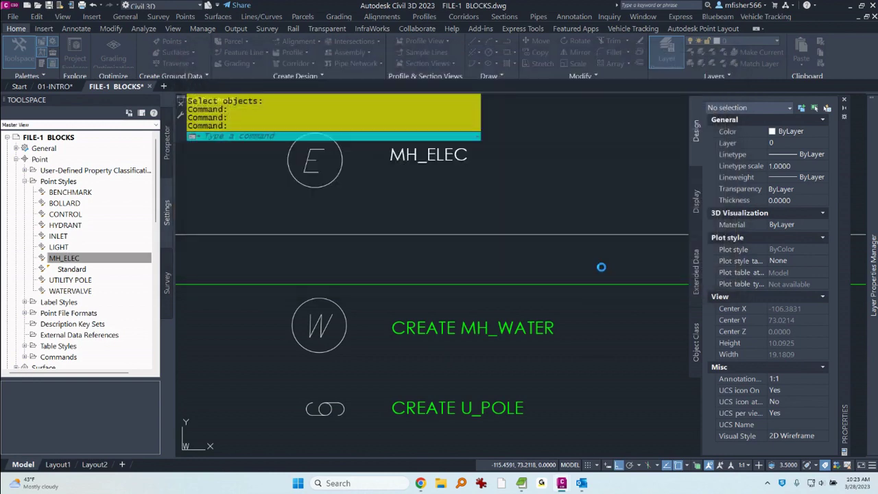
scroll(459, 259, down, 5)
middle_drag(526, 227, 453, 315)
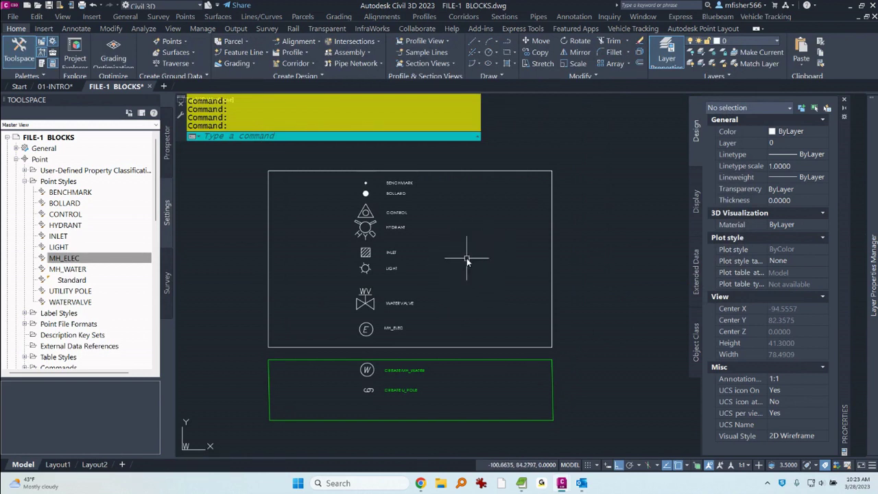